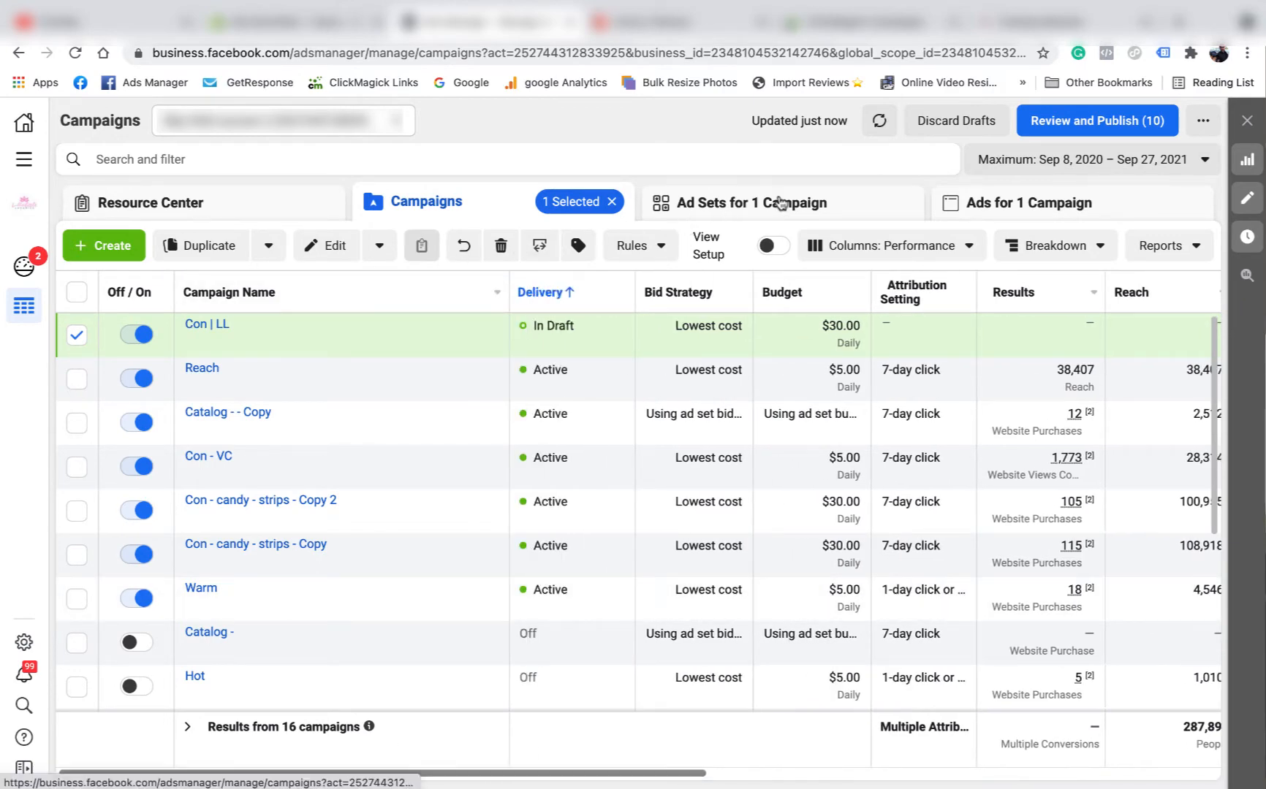
- Delete the "1% LL Int Check" and "1% LL All website visits" ad sets from the Con | LL campaign
{"action": "left_click", "coordinate": [797, 202]}
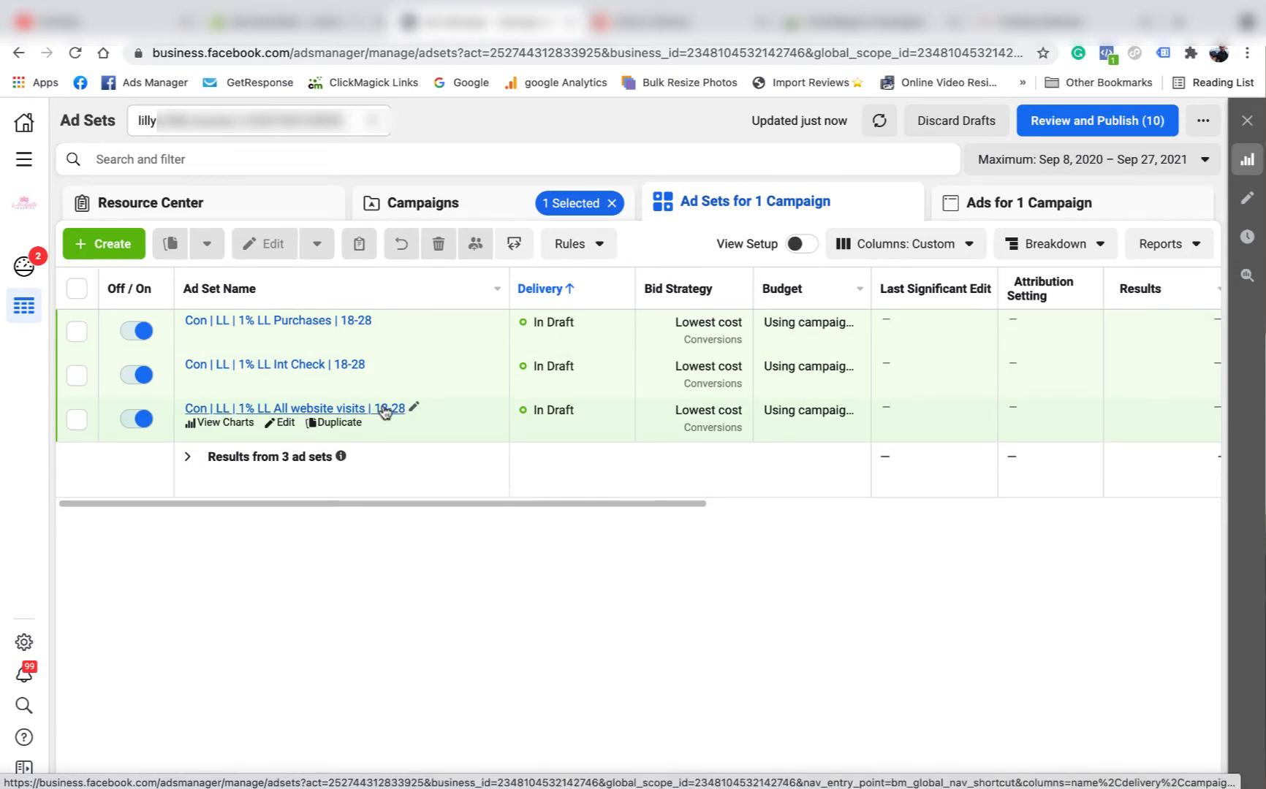
{"action": "left_click", "coordinate": [76, 420]}
{"action": "left_click", "coordinate": [508, 244]}
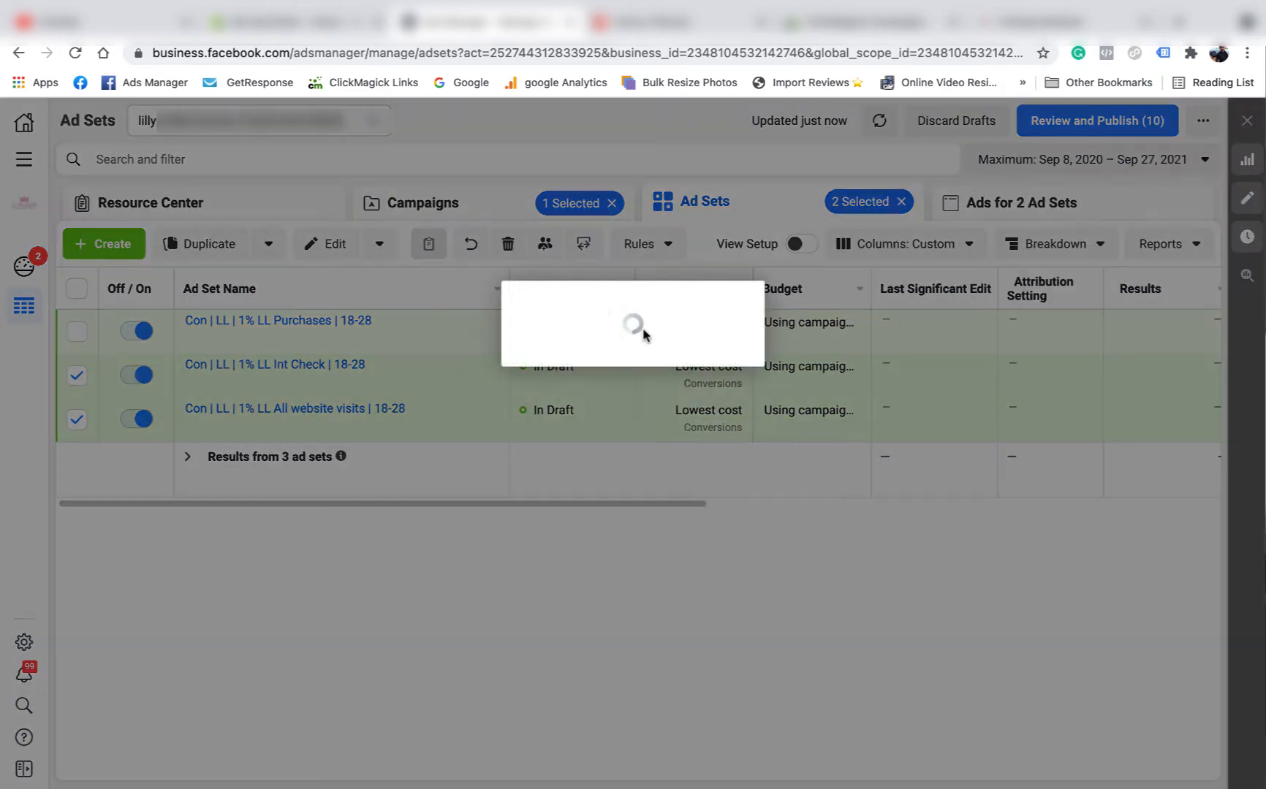
{"action": "left_click", "coordinate": [780, 487]}
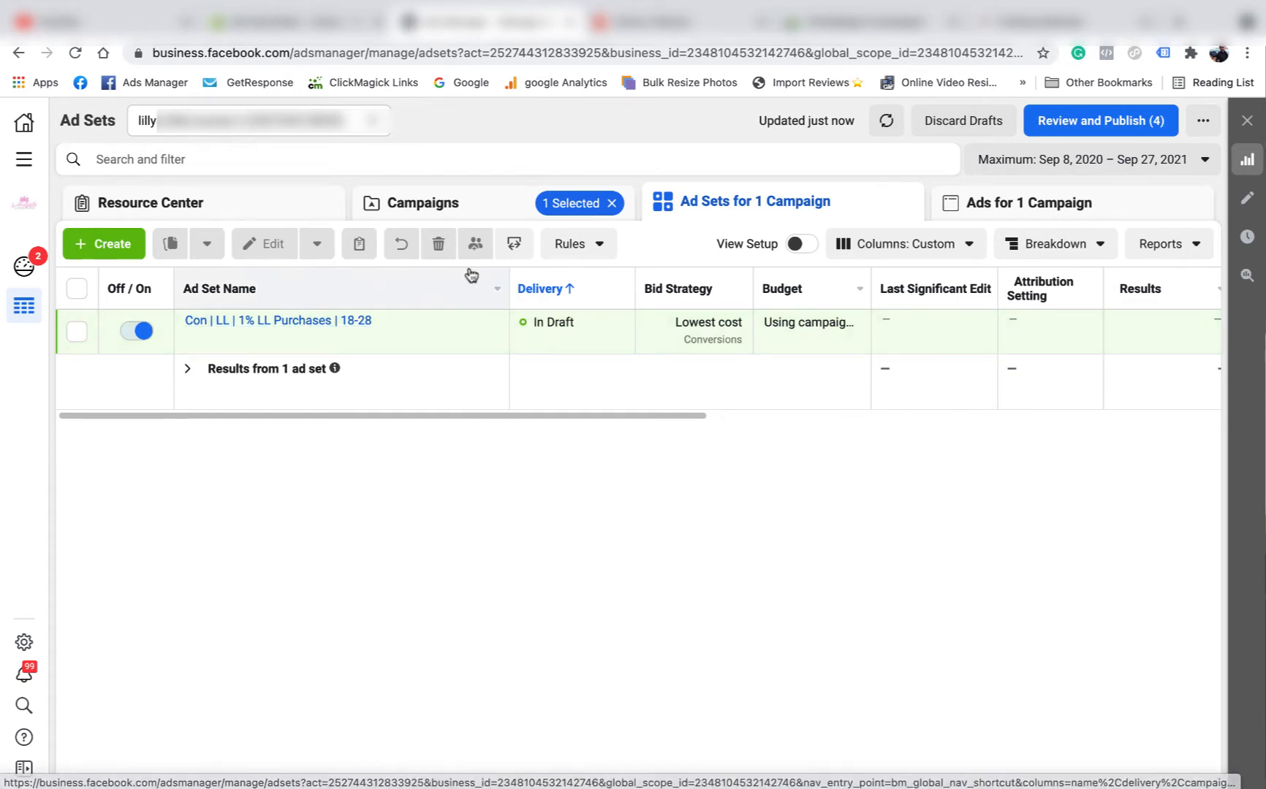
- Rename the Con | LL draft campaign as "Con | LL | Manual"
{"action": "left_click", "coordinate": [457, 207]}
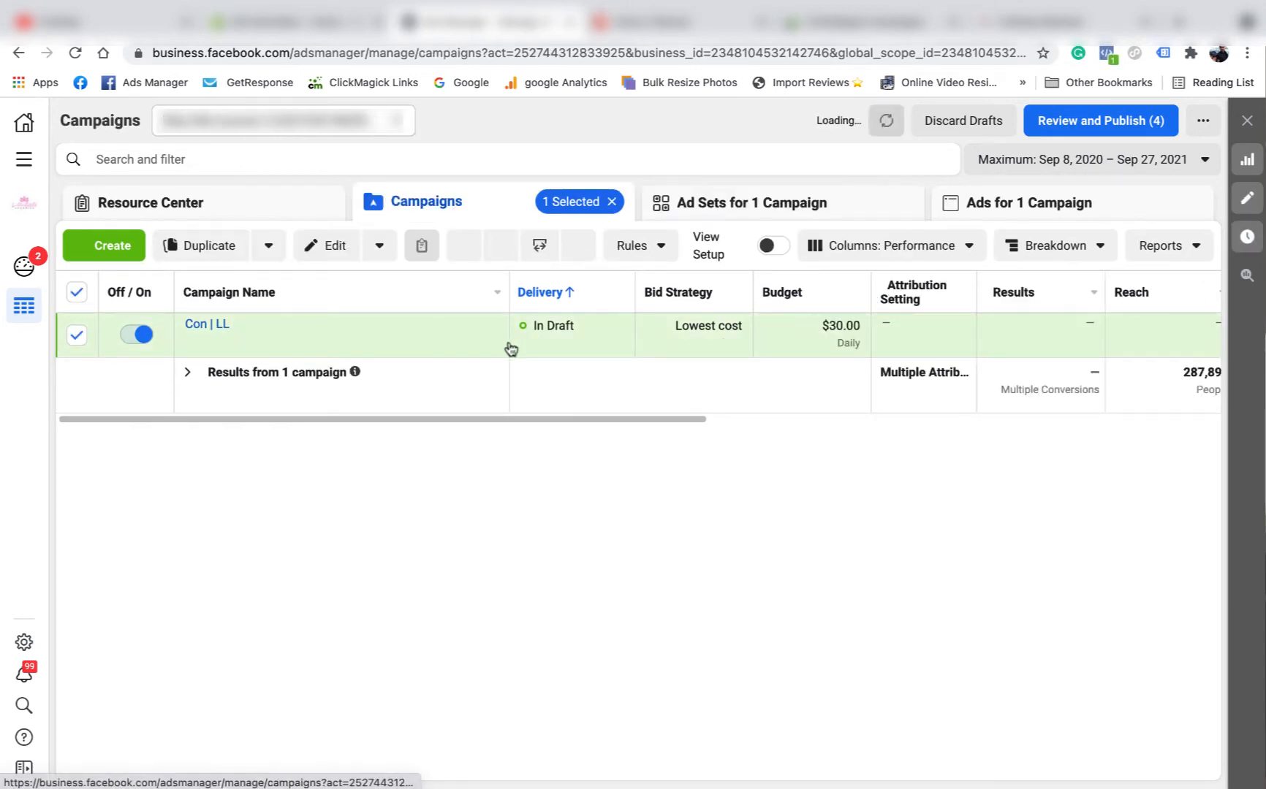
{"action": "left_click", "coordinate": [286, 340]}
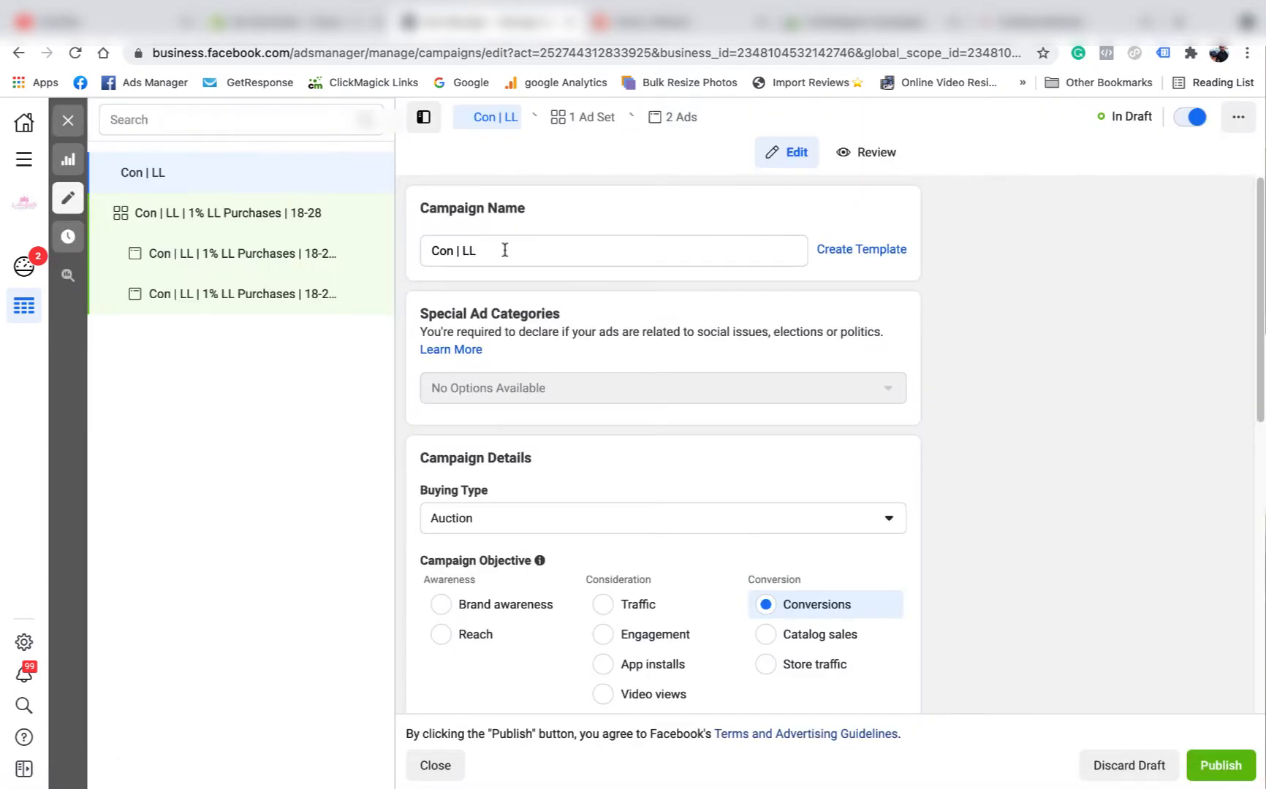
{"action": "left_click", "coordinate": [504, 250]}
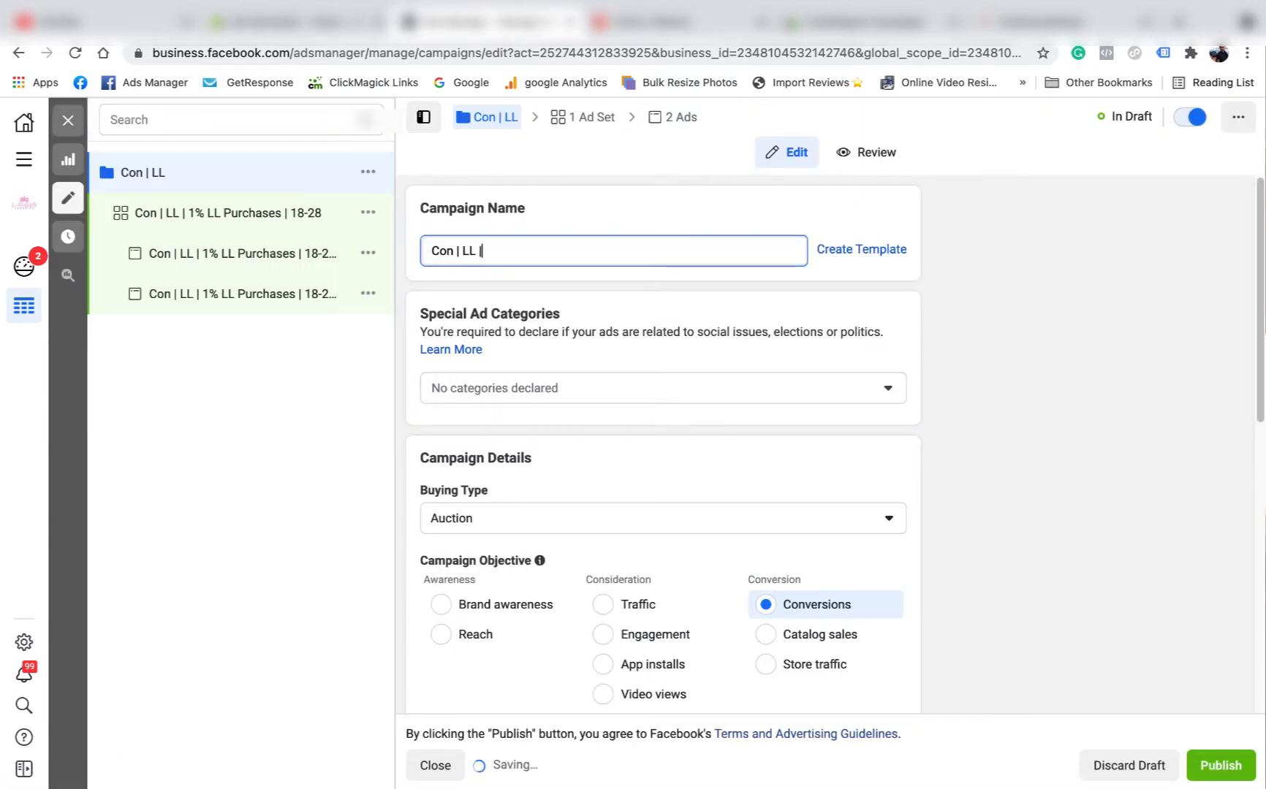
{"action": "type", "text": "| Man"}
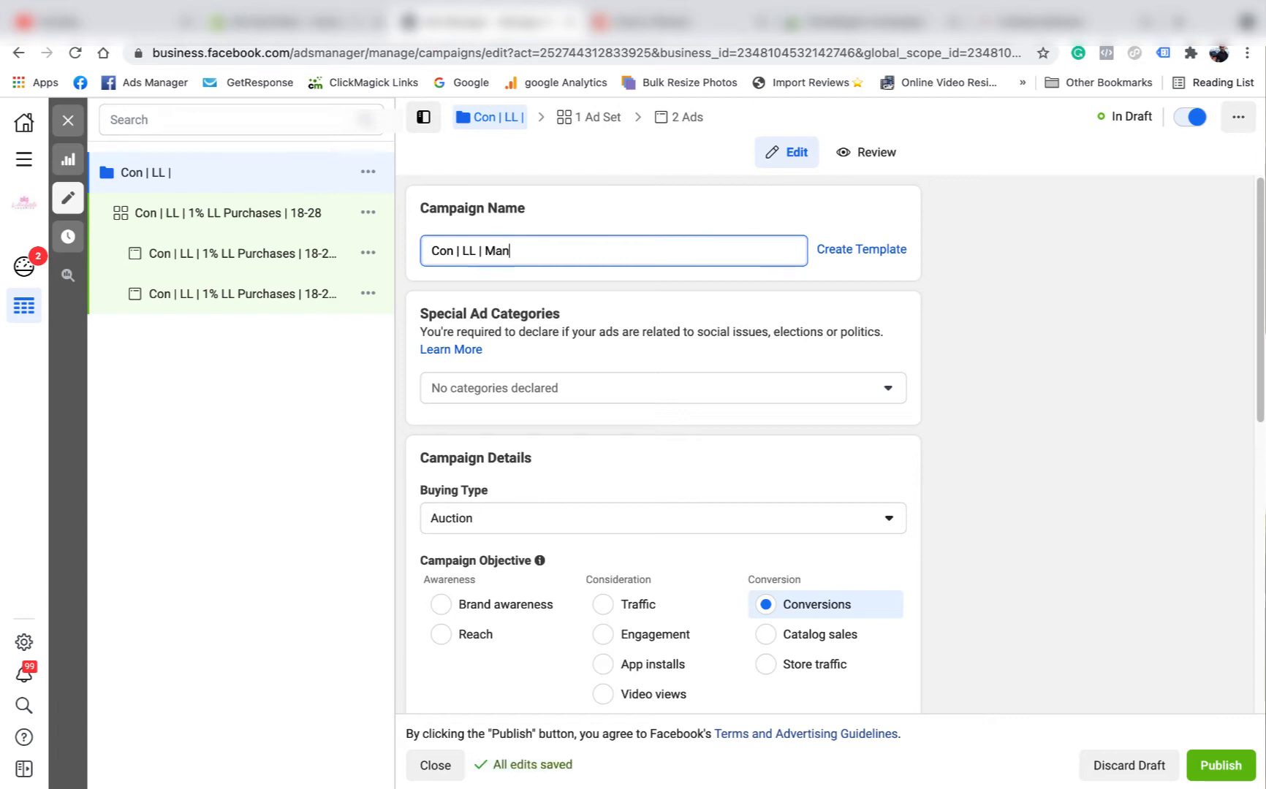
{"action": "type", "text": "ual"}
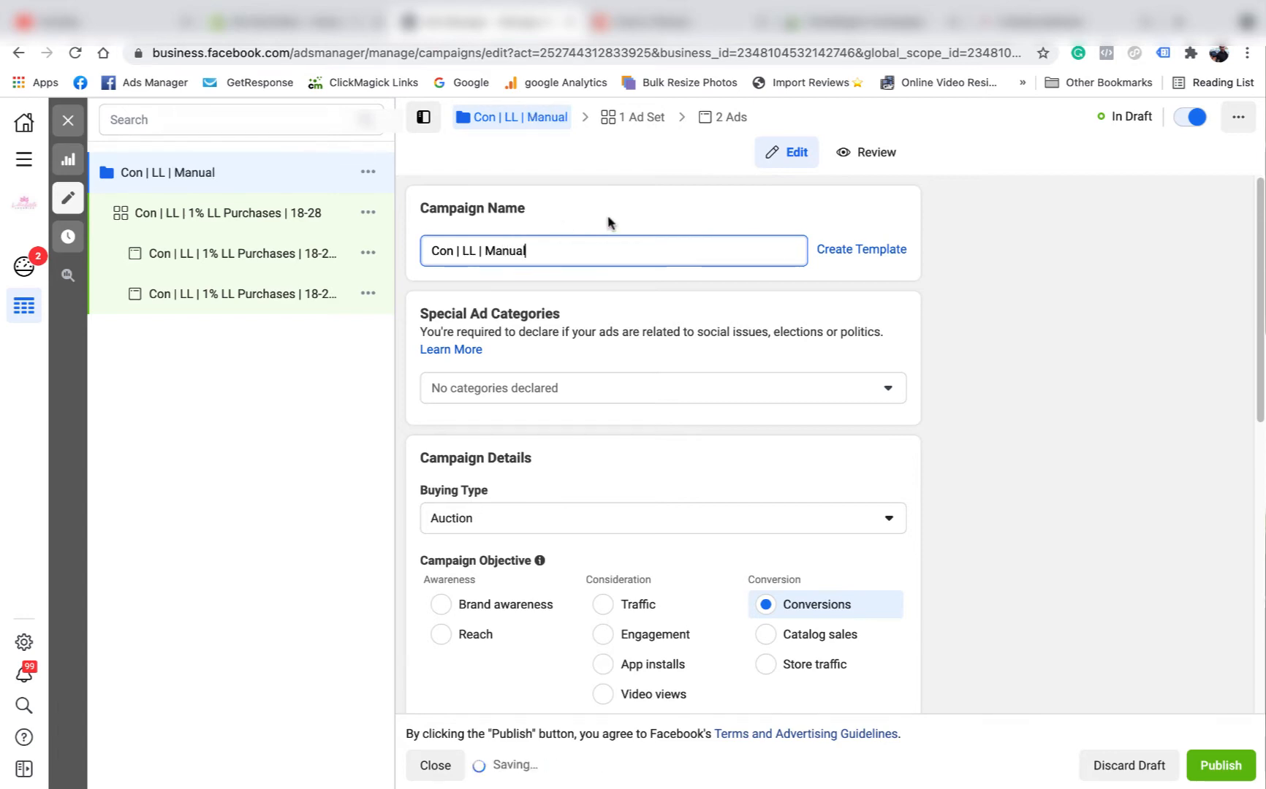
{"action": "left_click", "coordinate": [608, 221]}
- Change the campaign's bid strategy to Bid cap under Campaign Budget Optimization
{"action": "scroll", "coordinate": [738, 391], "scroll_direction": "down", "scroll_amount": 5}
{"action": "scroll", "coordinate": [737, 391], "scroll_direction": "down", "scroll_amount": 4}
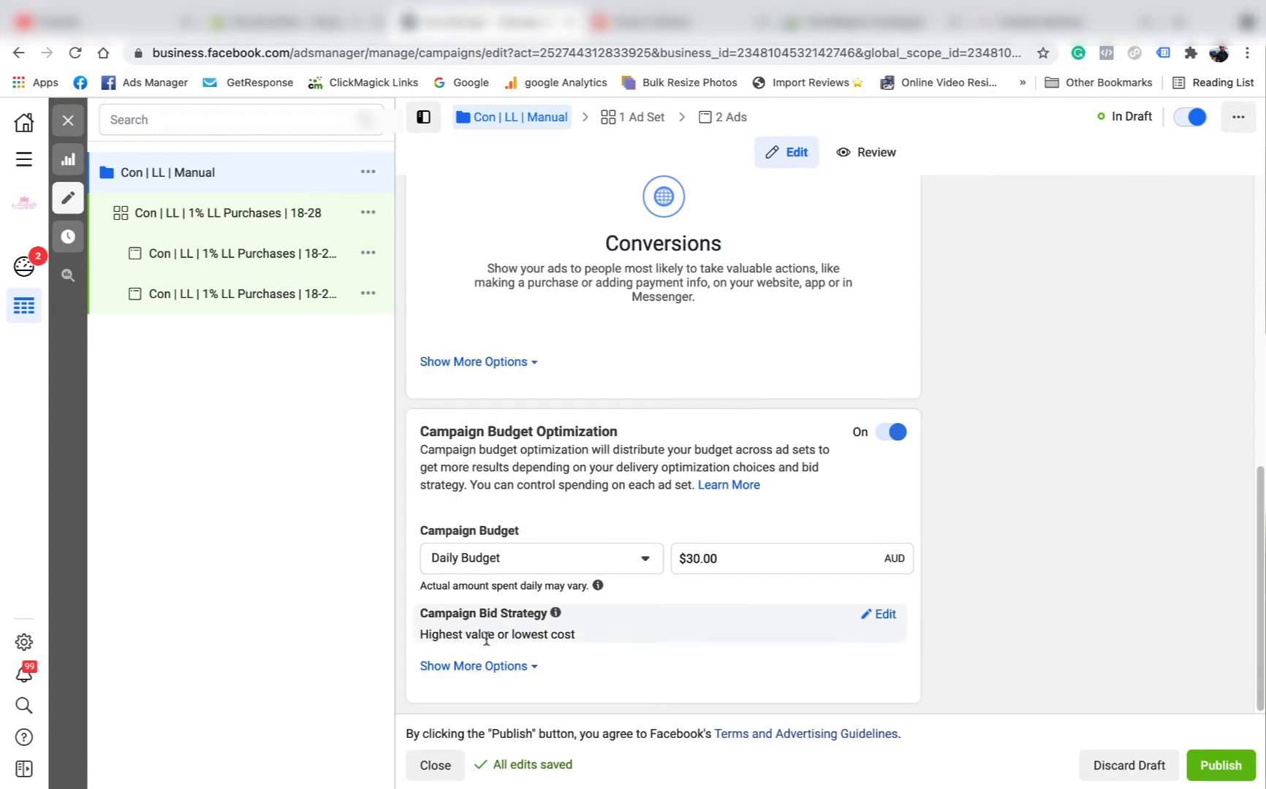
{"action": "left_click", "coordinate": [511, 669]}
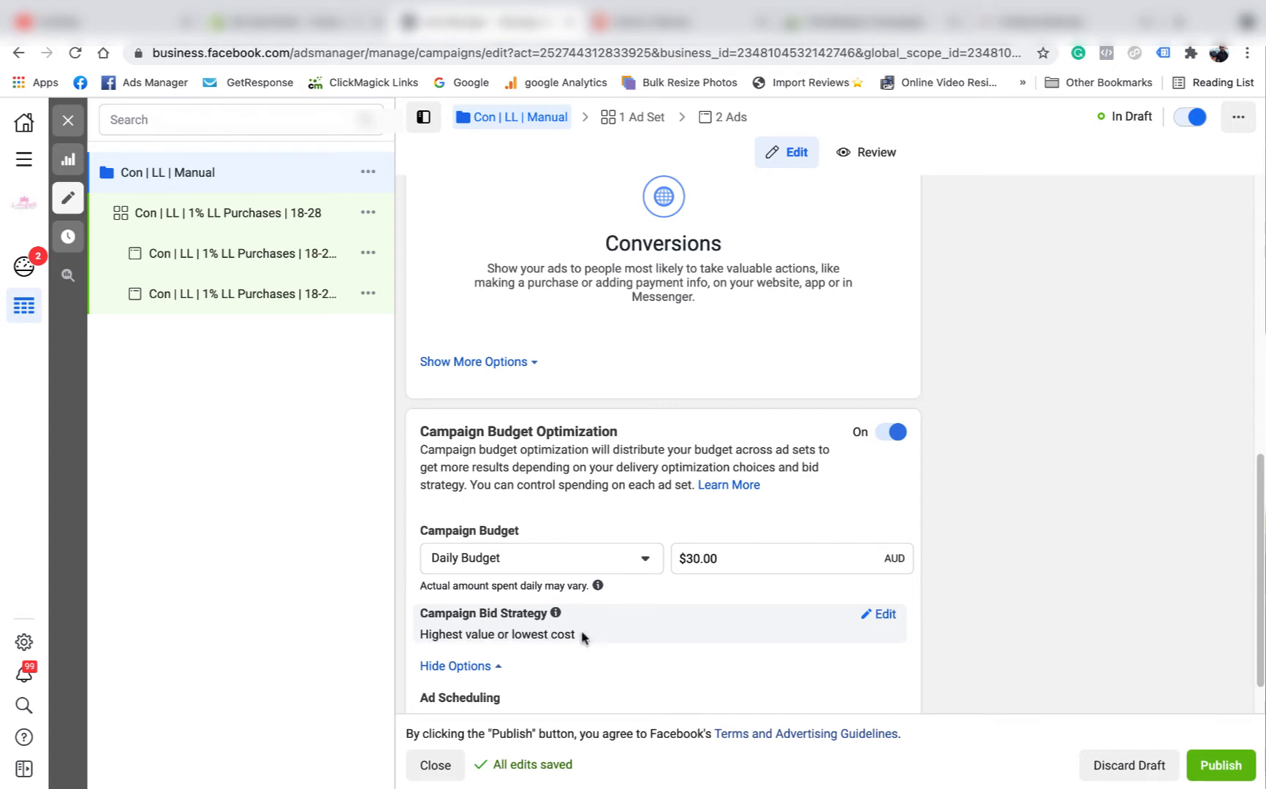
{"action": "scroll", "coordinate": [797, 617], "scroll_direction": "down", "scroll_amount": 1}
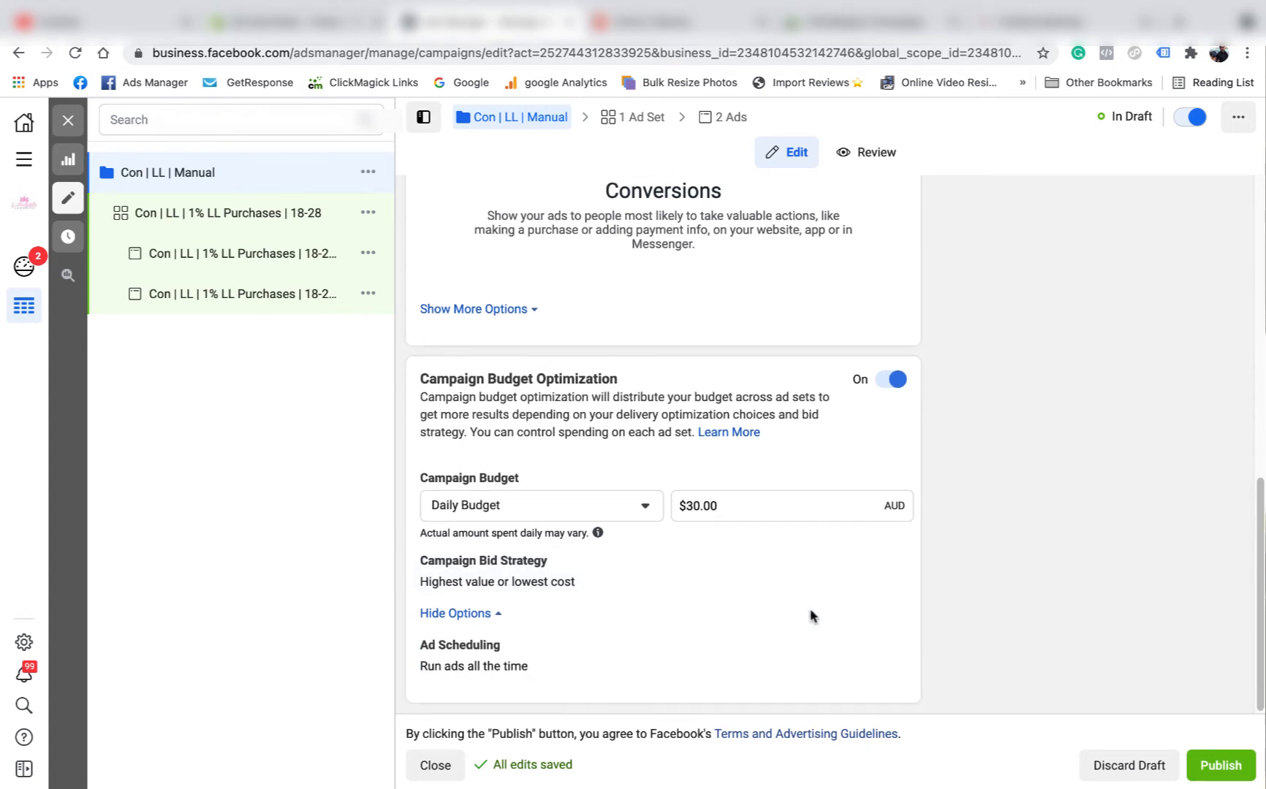
{"action": "mouse_move", "coordinate": [782, 551]}
{"action": "left_click", "coordinate": [885, 562]}
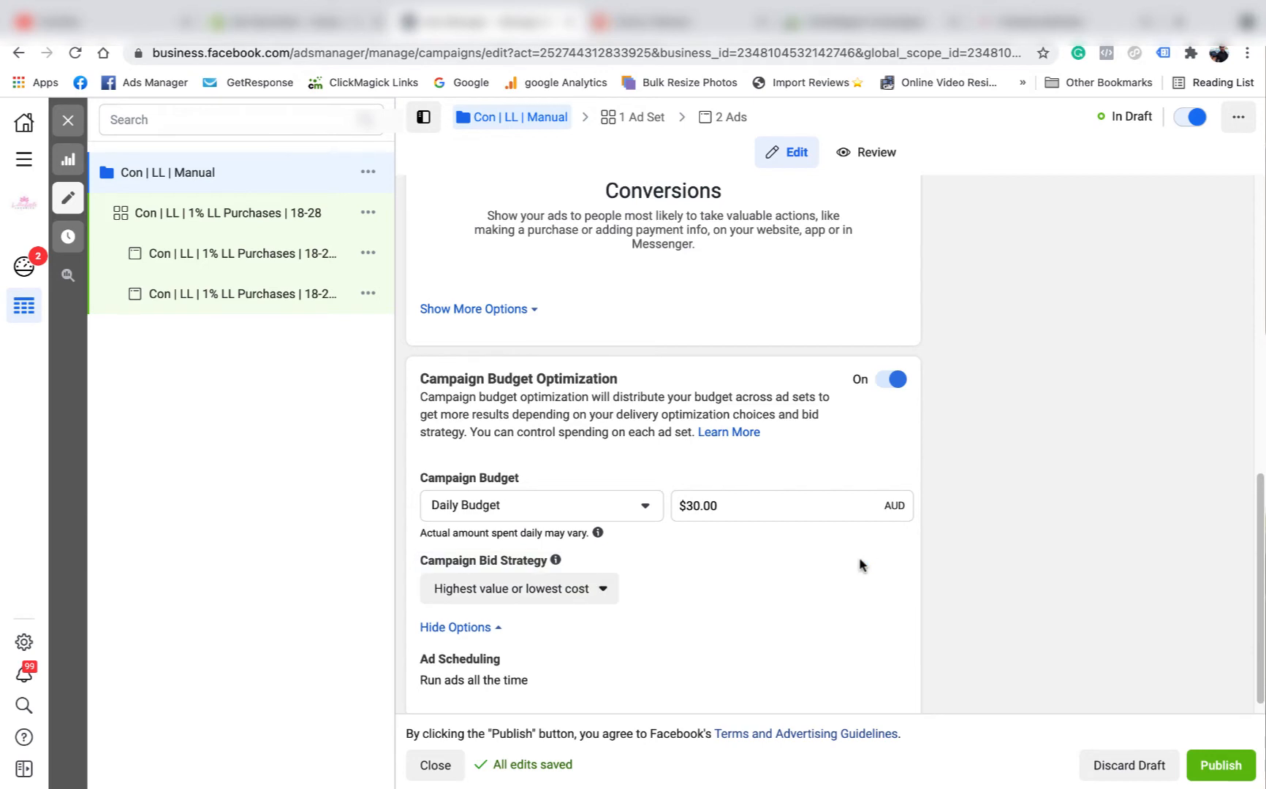
{"action": "left_click", "coordinate": [601, 589]}
{"action": "scroll", "coordinate": [604, 482], "scroll_direction": "down", "scroll_amount": 1}
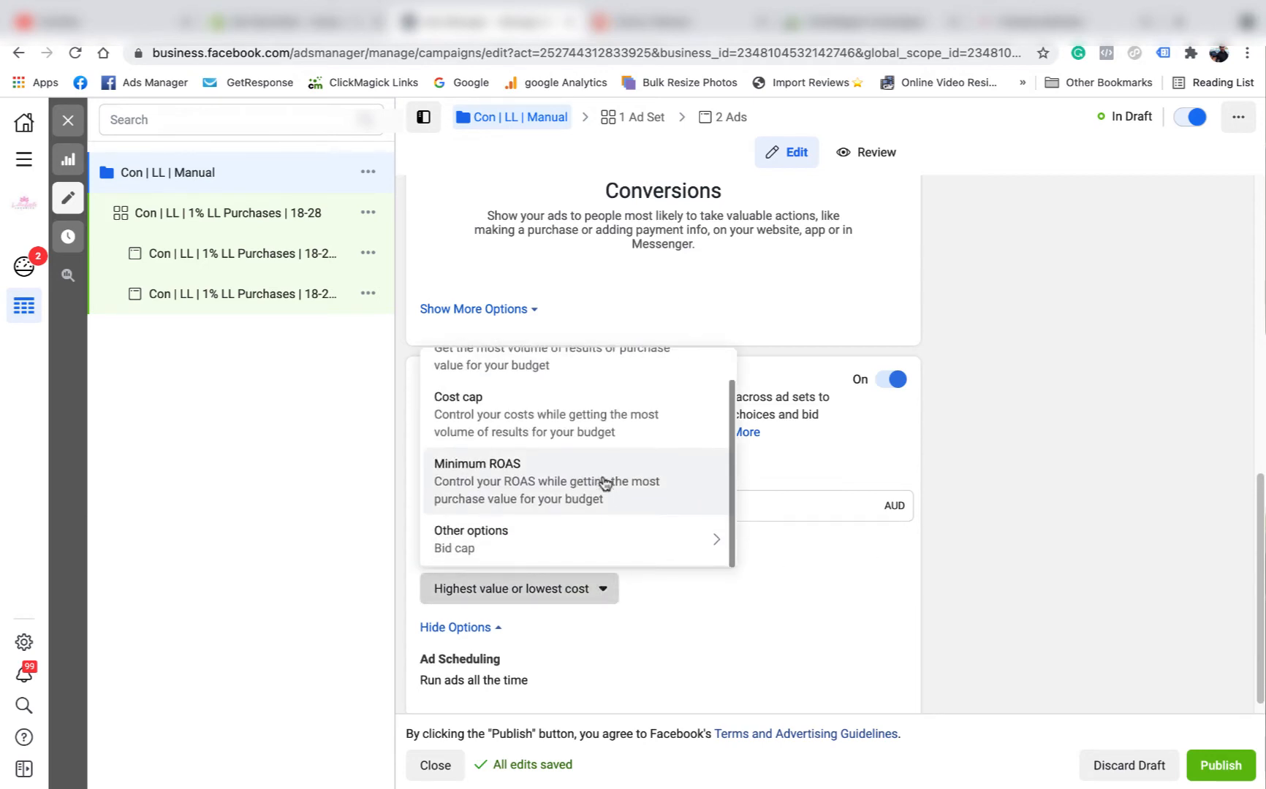
{"action": "mouse_move", "coordinate": [520, 545]}
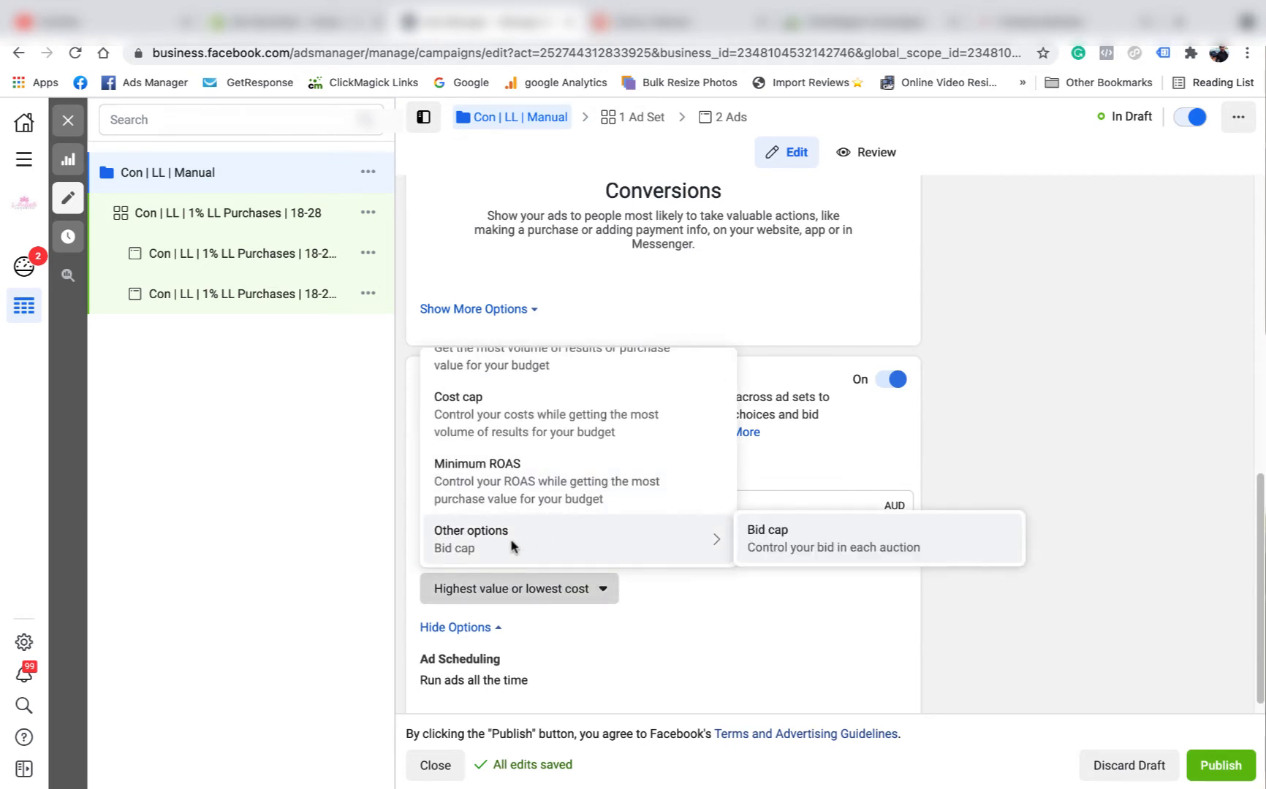
{"action": "left_click", "coordinate": [823, 546]}
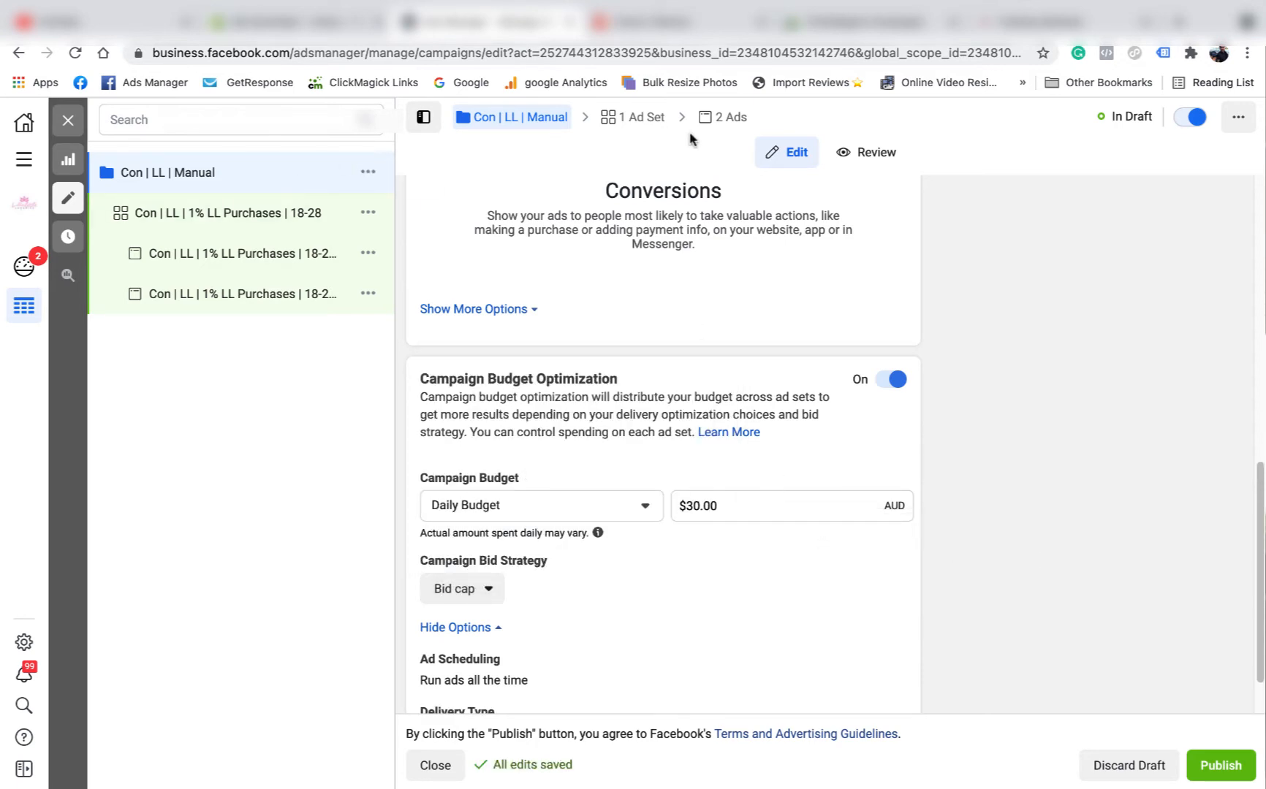
- Rename the campaign's 1% LL Purchases ad set as "Con | LL | 1% LL Purchases | 18-28 | $7"
{"action": "left_click", "coordinate": [640, 121]}
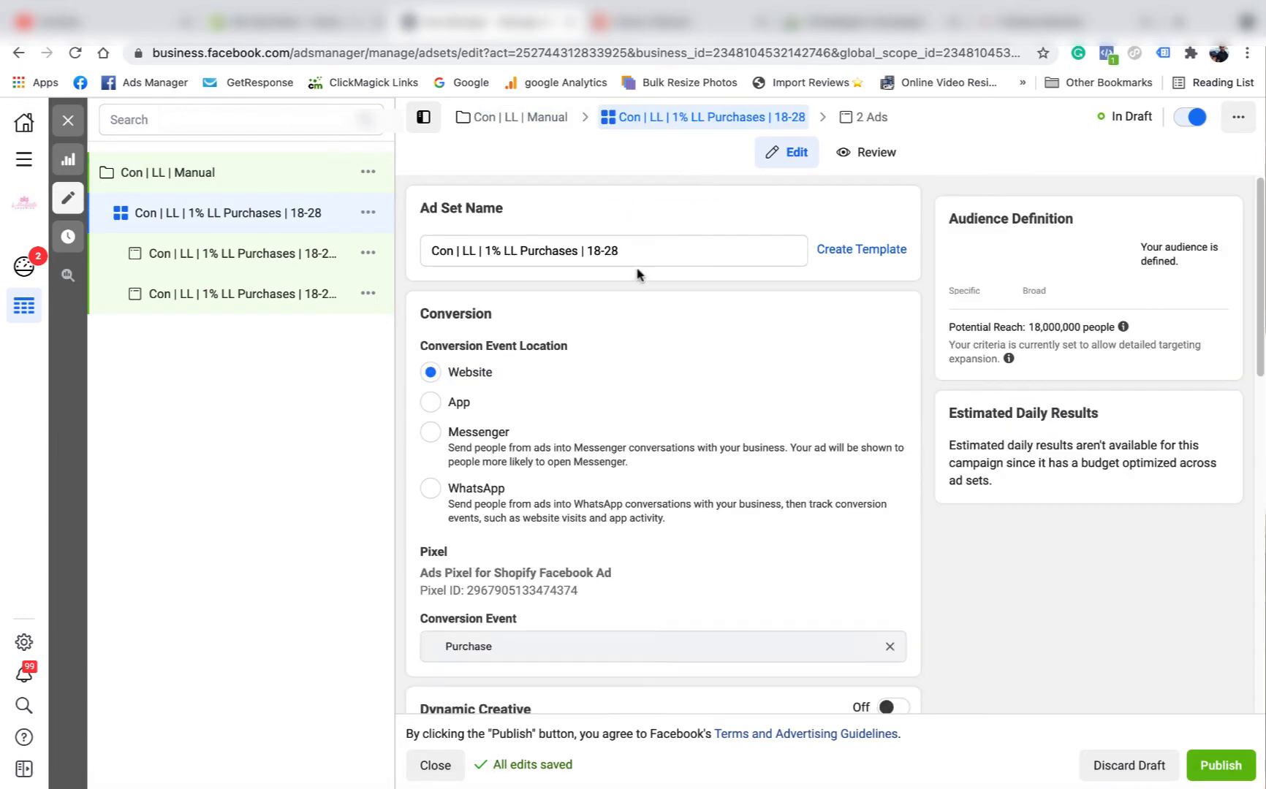
{"action": "left_click", "coordinate": [658, 249]}
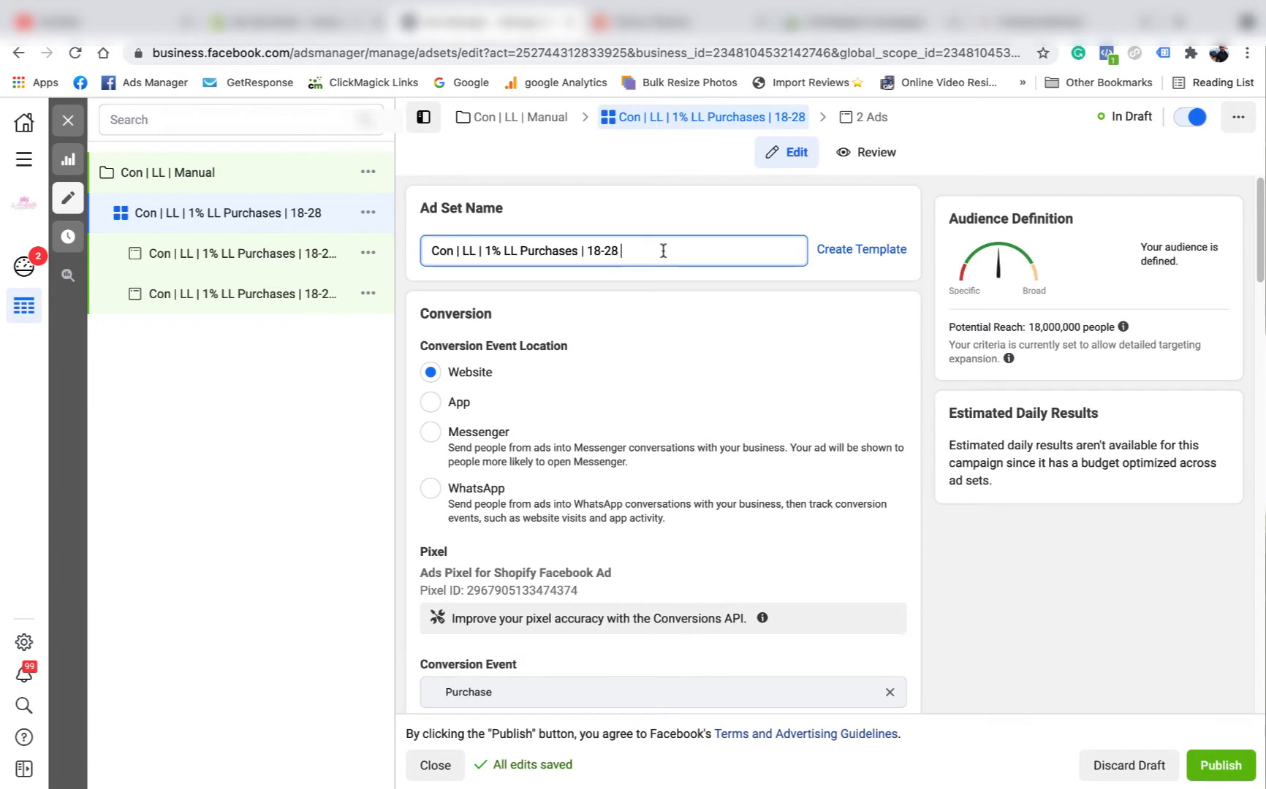
{"action": "type", "text": "|"}
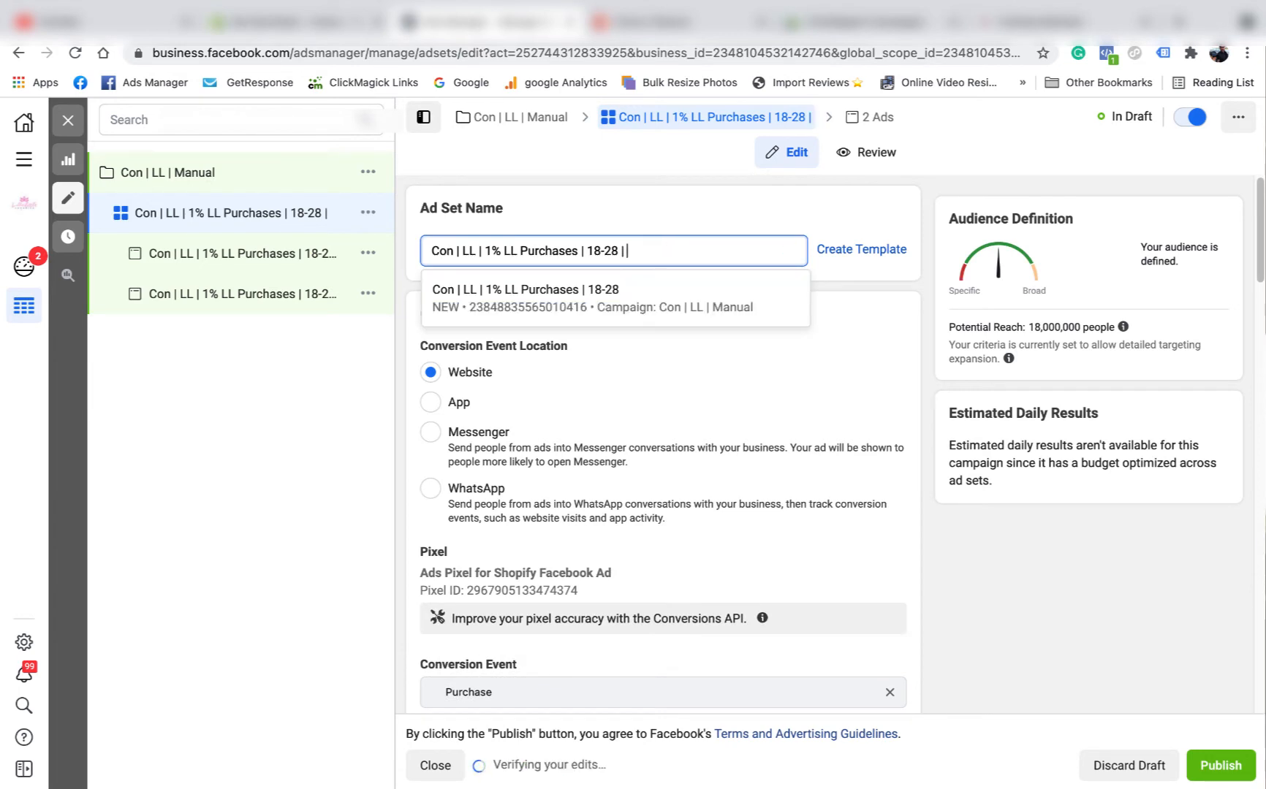
{"action": "type", "text": " $7"}
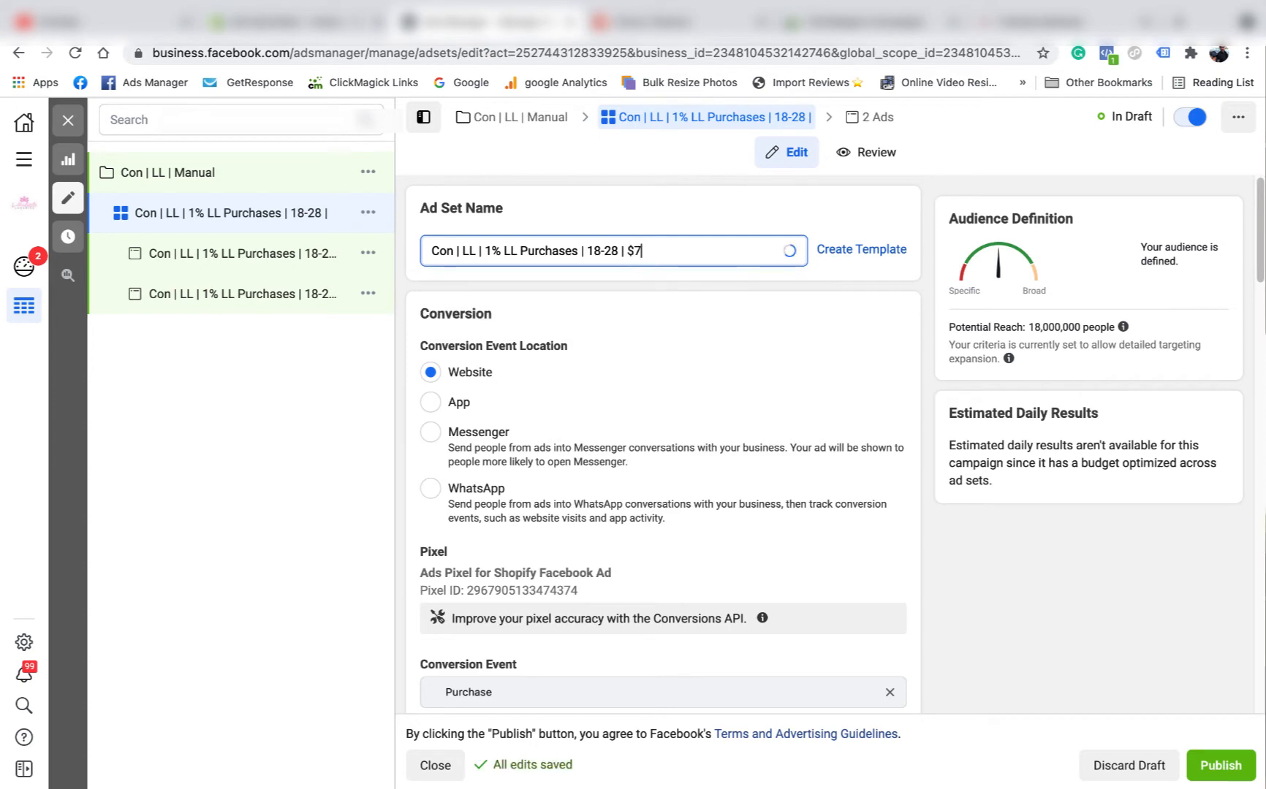
{"action": "left_click", "coordinate": [683, 218]}
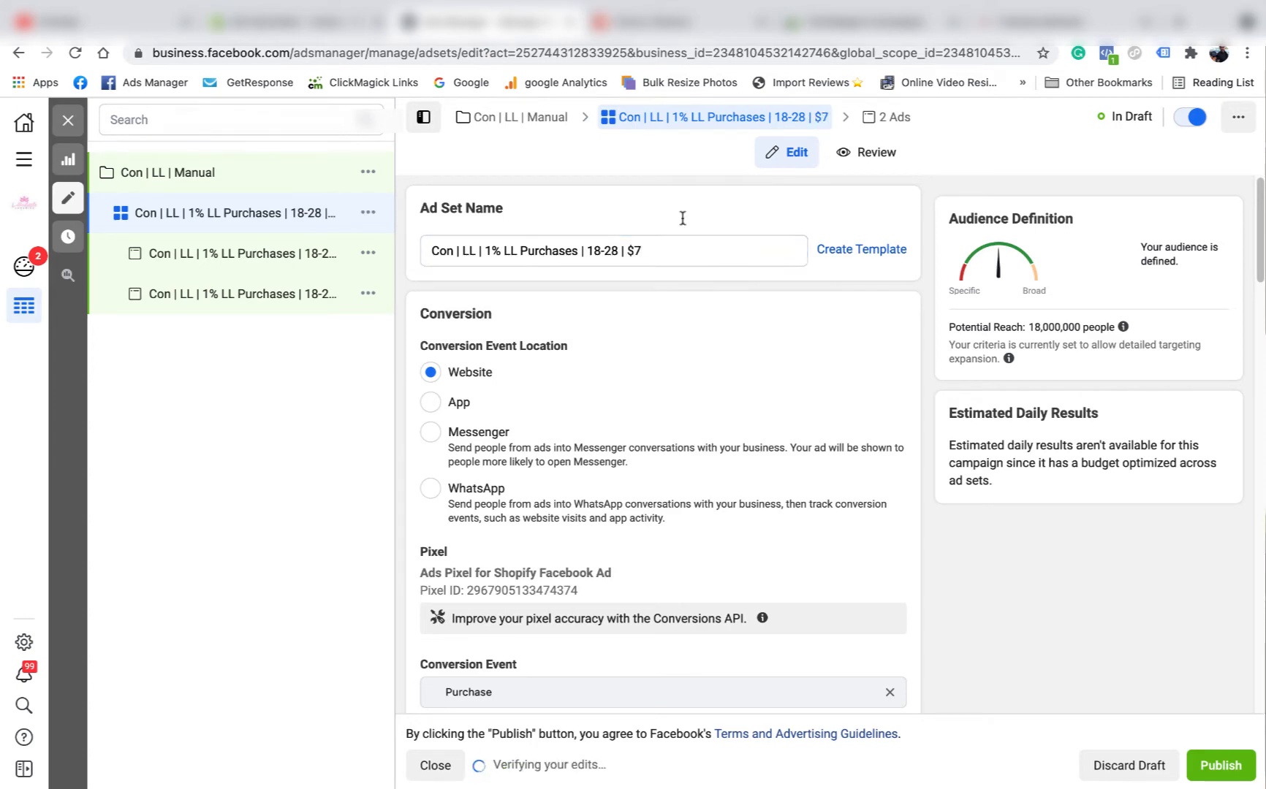
- Set the ad set's bid control to $7.00 as the maximum bid in each auction, and close the editor
{"action": "scroll", "coordinate": [685, 436], "scroll_direction": "down", "scroll_amount": 7}
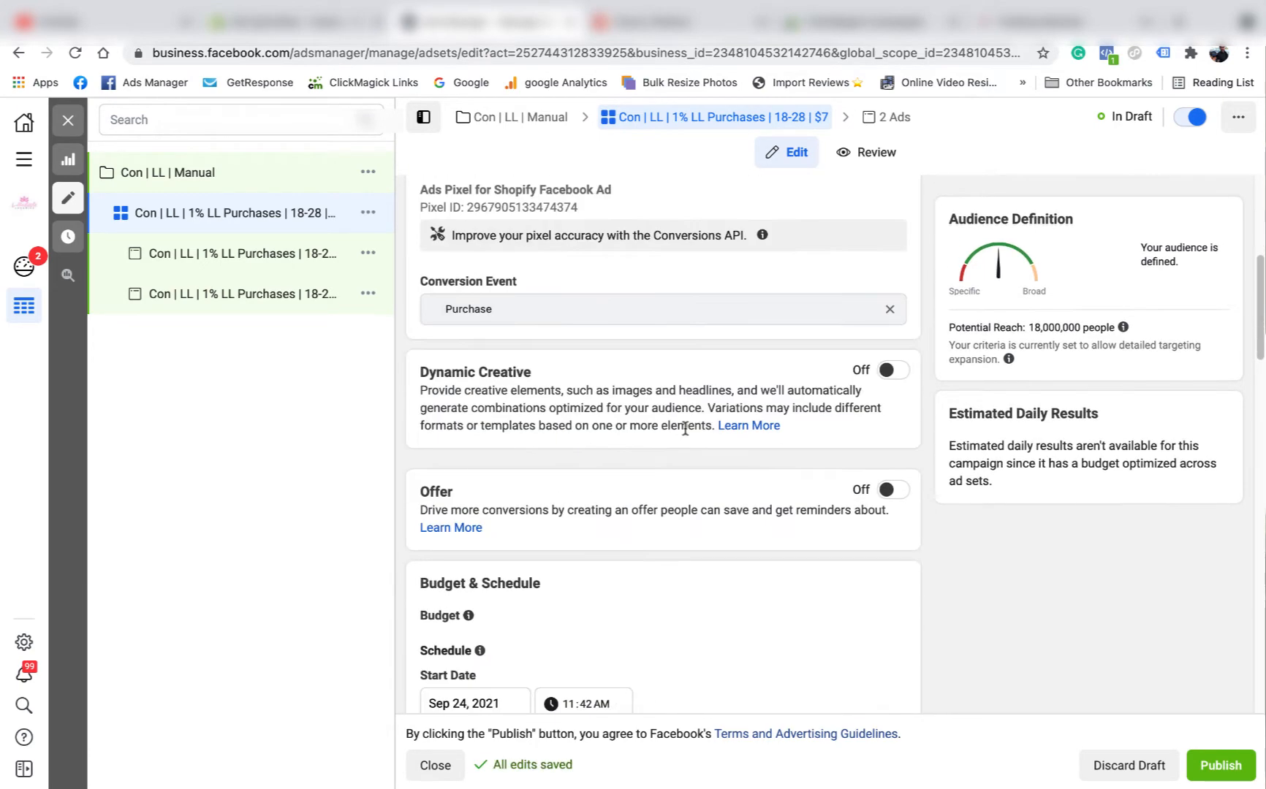
{"action": "scroll", "coordinate": [687, 428], "scroll_direction": "down", "scroll_amount": 8}
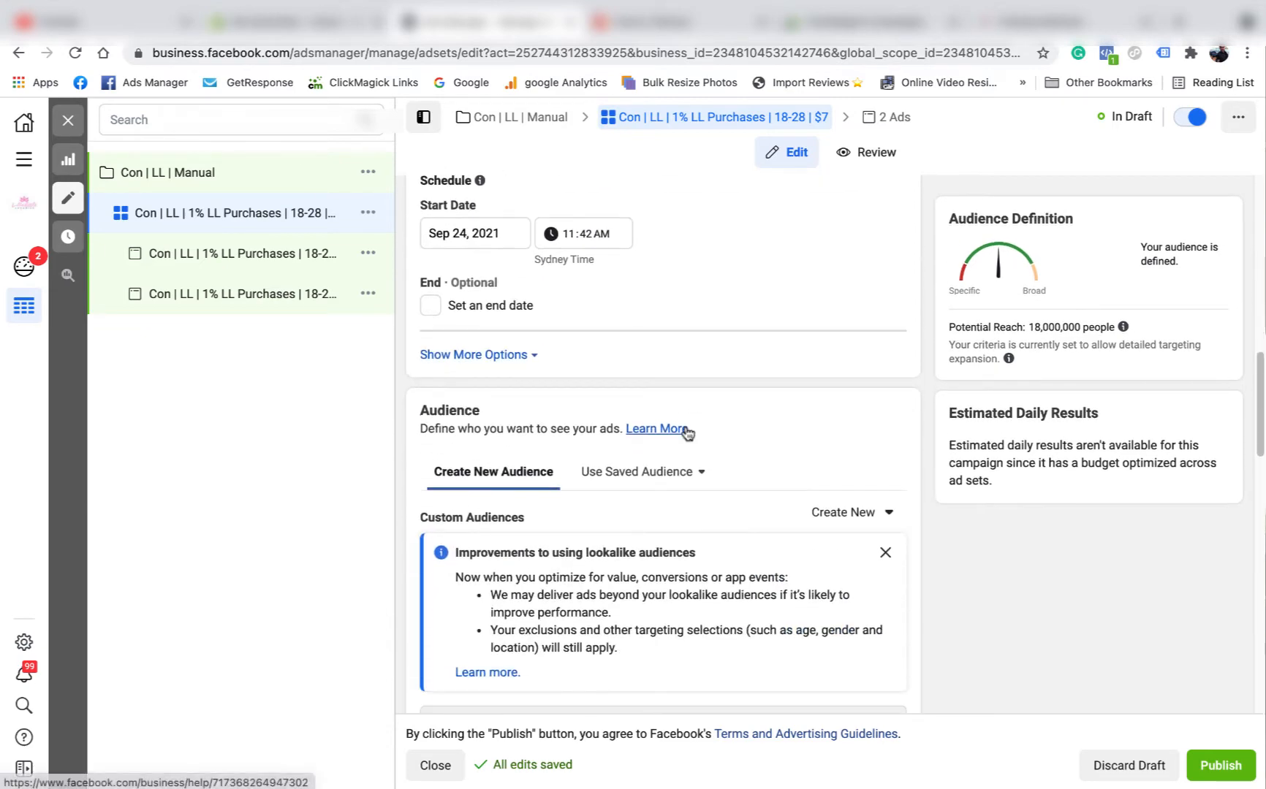
{"action": "scroll", "coordinate": [687, 431], "scroll_direction": "down", "scroll_amount": 13}
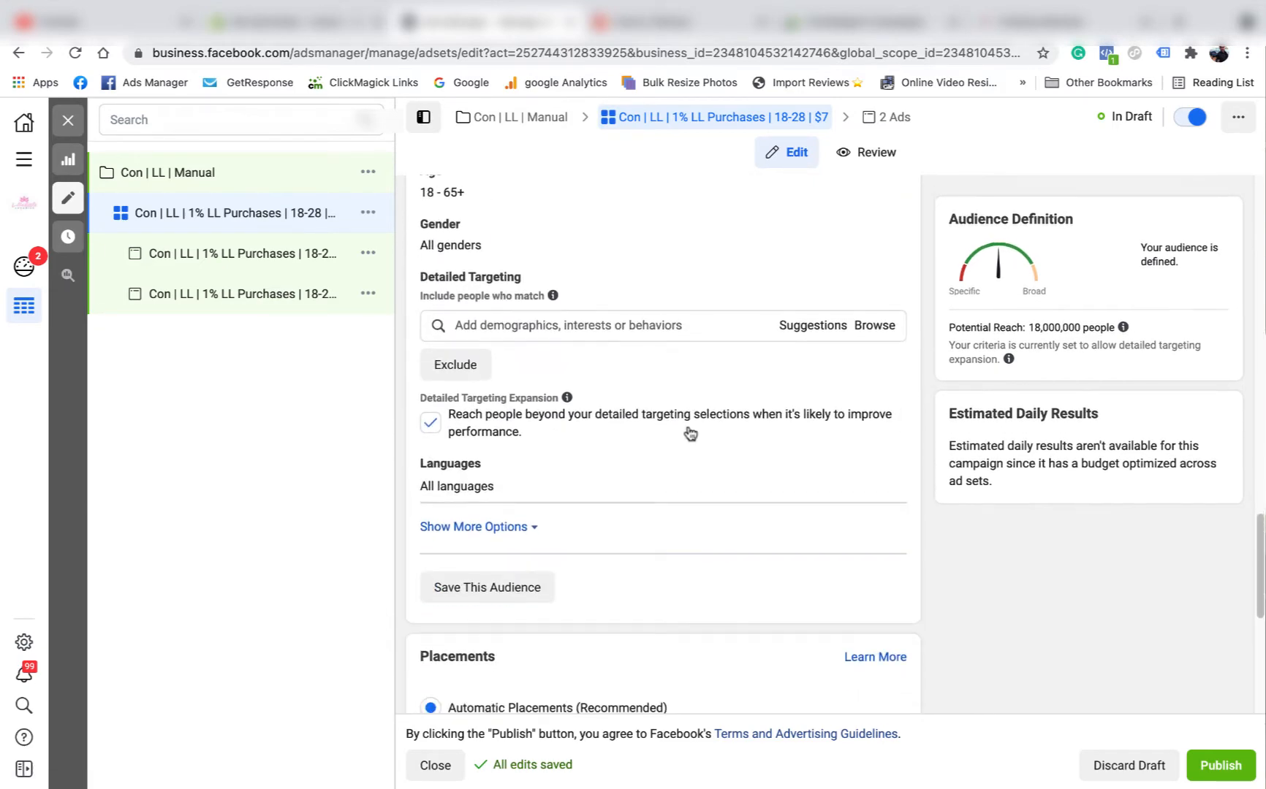
{"action": "scroll", "coordinate": [691, 435], "scroll_direction": "down", "scroll_amount": 2}
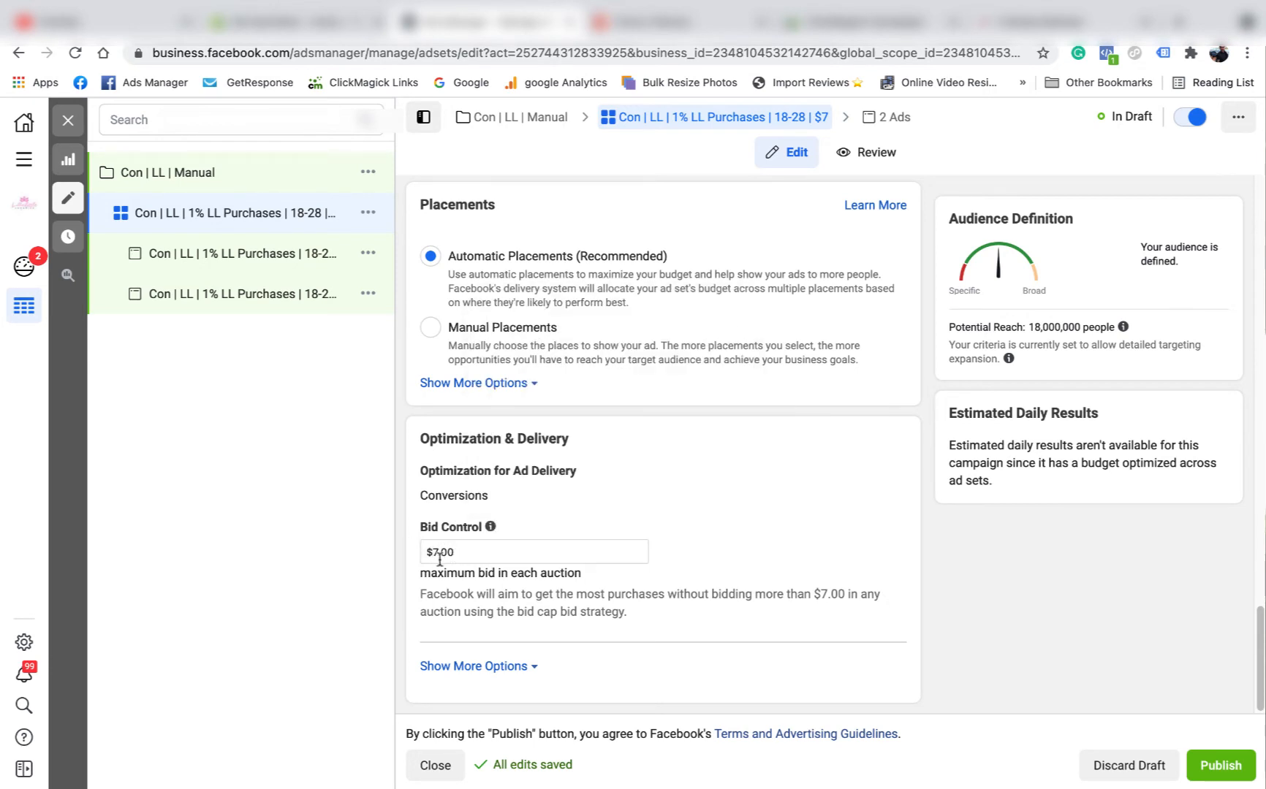
{"action": "left_click", "coordinate": [68, 120]}
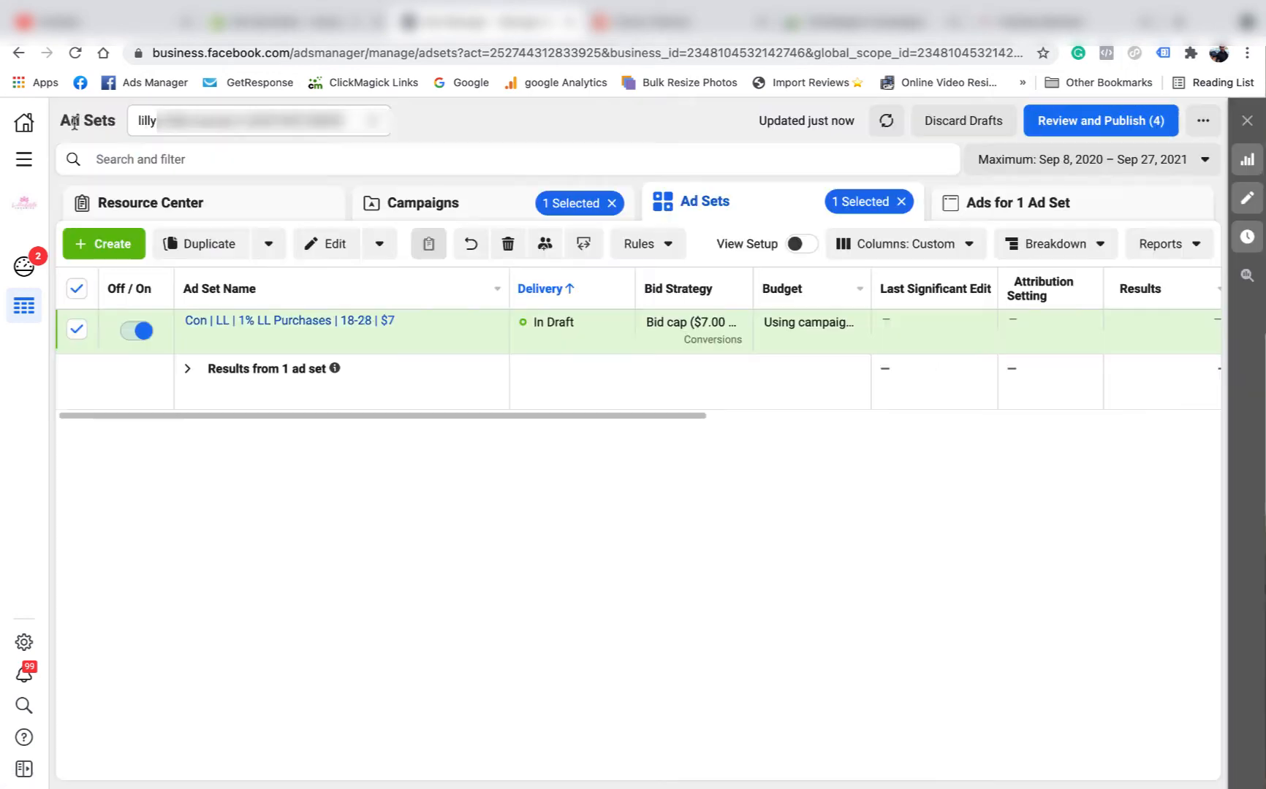
- Rename the Nerds ad as "Con | LL | 1% LL Purchases | 18-28 | Nerds | $7" and save it to draft
{"action": "left_click", "coordinate": [1009, 201]}
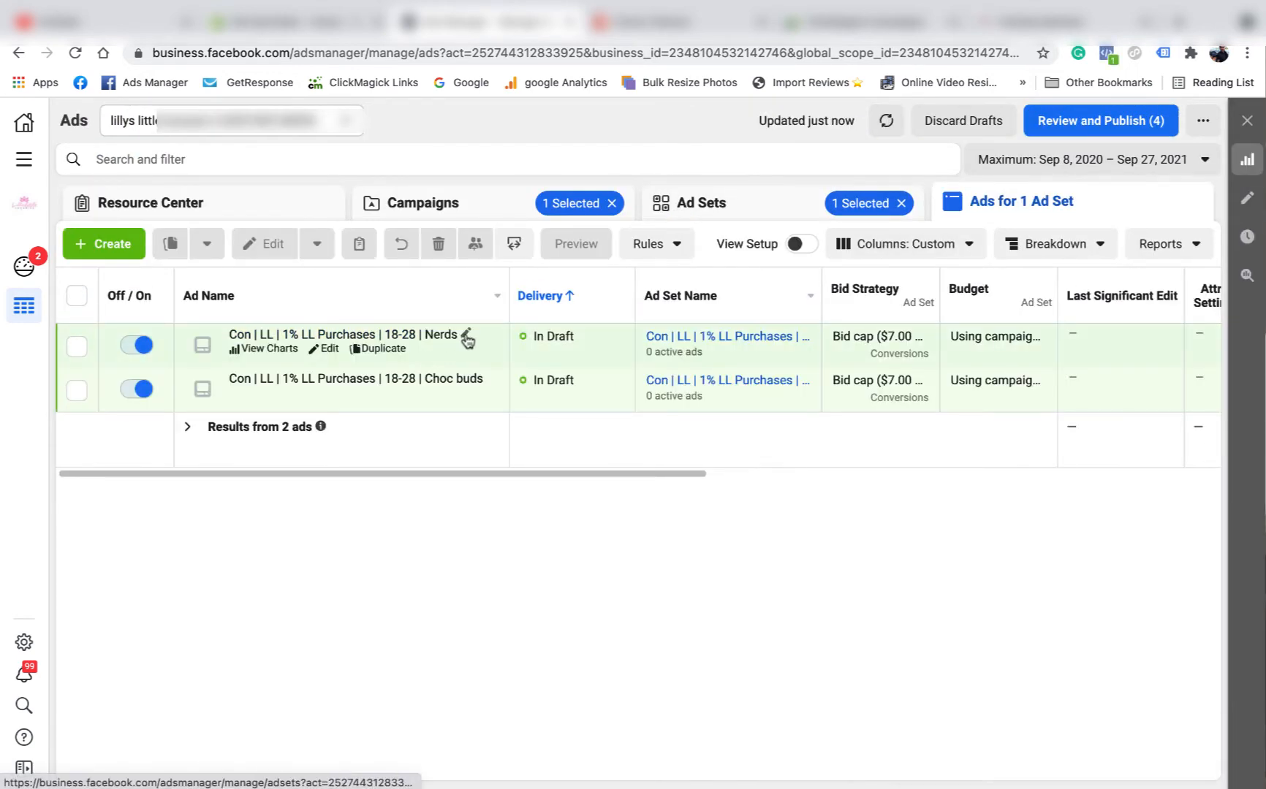
{"action": "left_click", "coordinate": [468, 337]}
{"action": "left_click", "coordinate": [481, 380]}
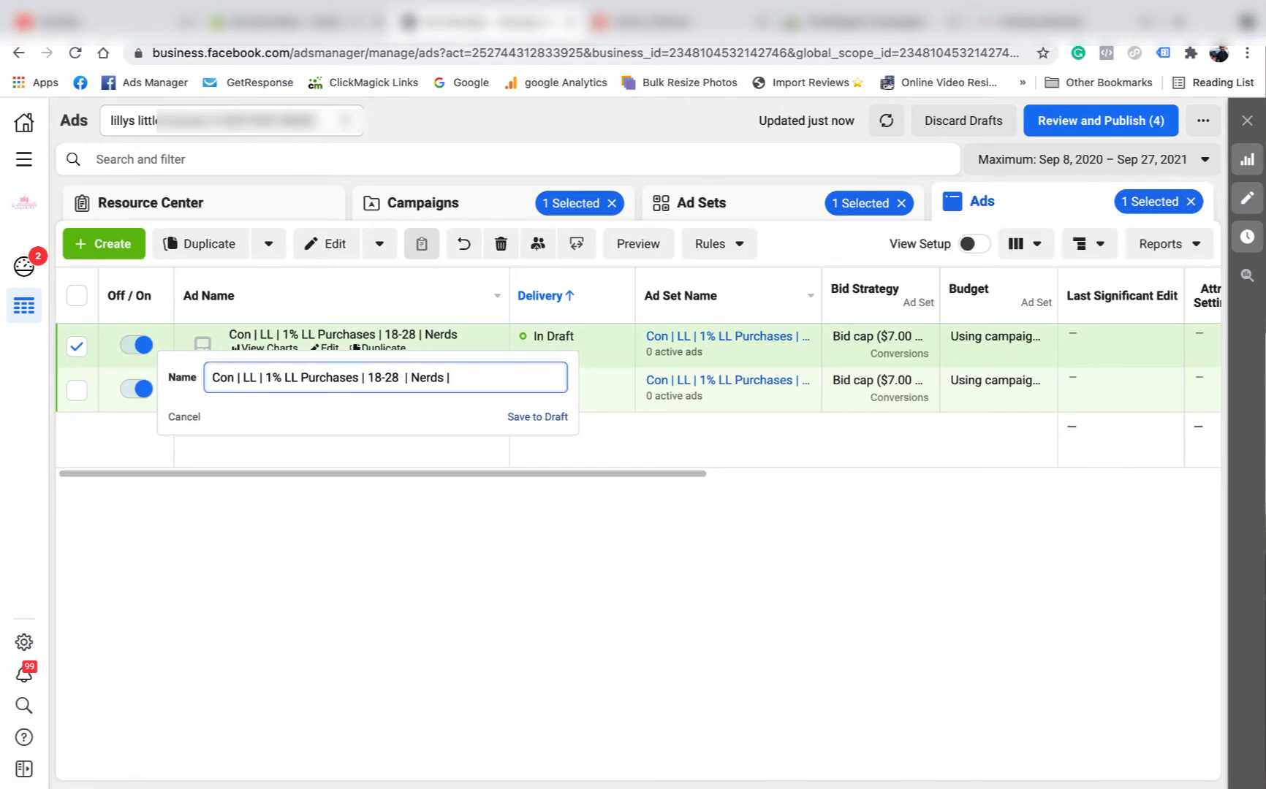
{"action": "type", "text": "| $7"}
{"action": "left_click", "coordinate": [554, 414]}
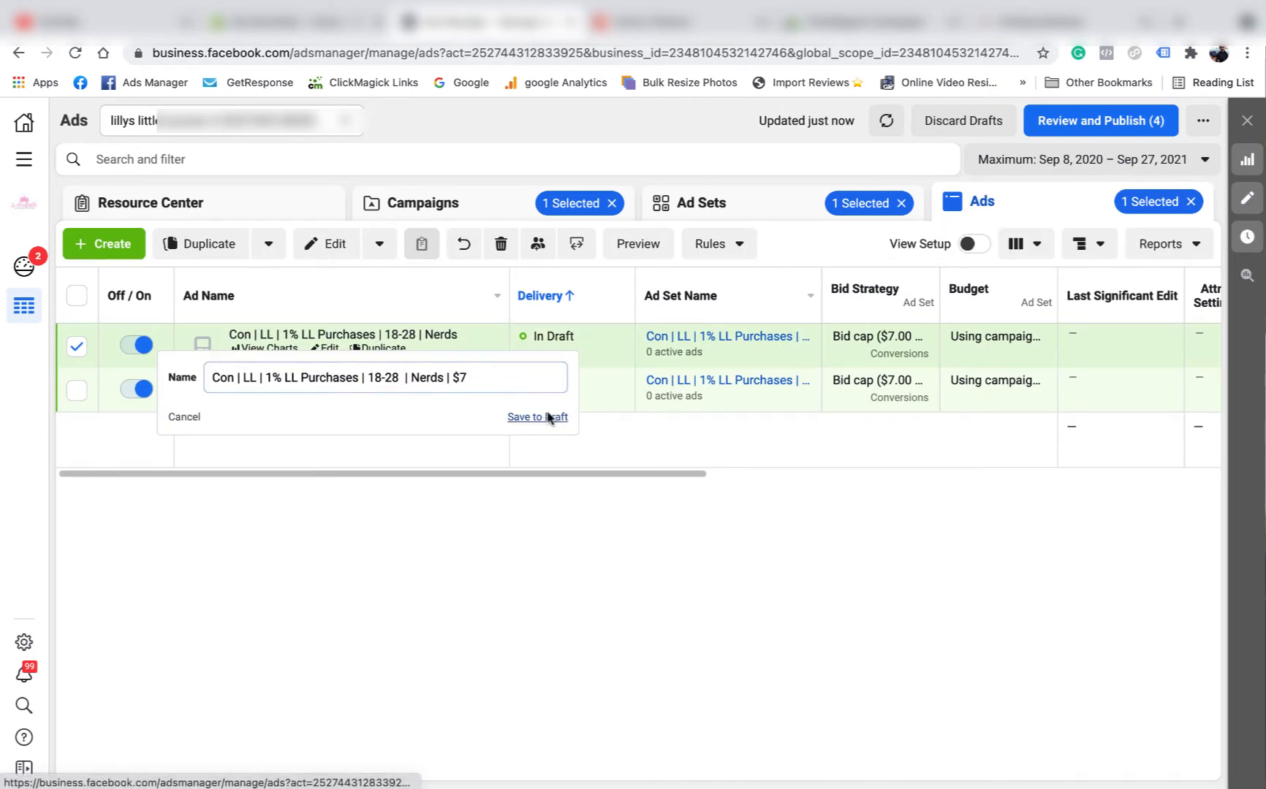
- Rename the Choc buds ad as "Con | LL | 1% LL Purchases | 18-28 | Choc buds | $7" and save it to draft
{"action": "left_click", "coordinate": [495, 380]}
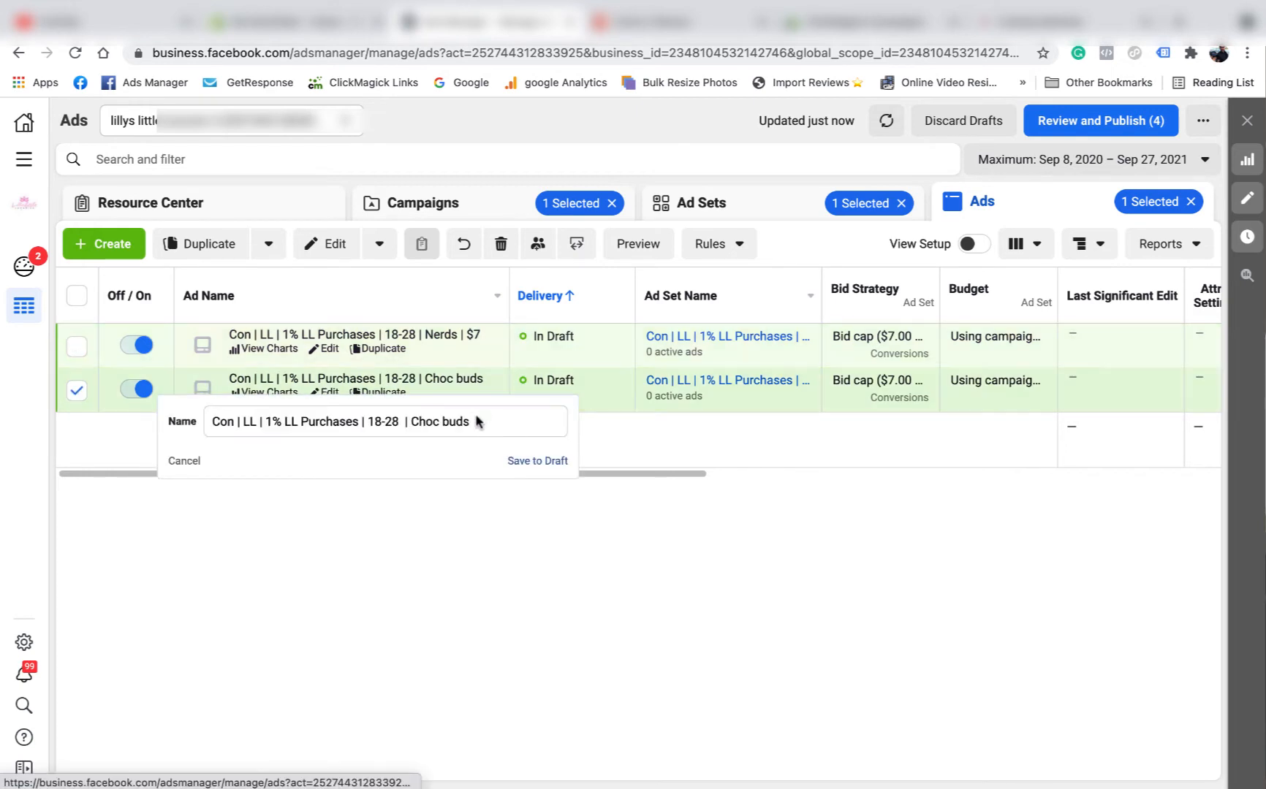
{"action": "left_click", "coordinate": [485, 420]}
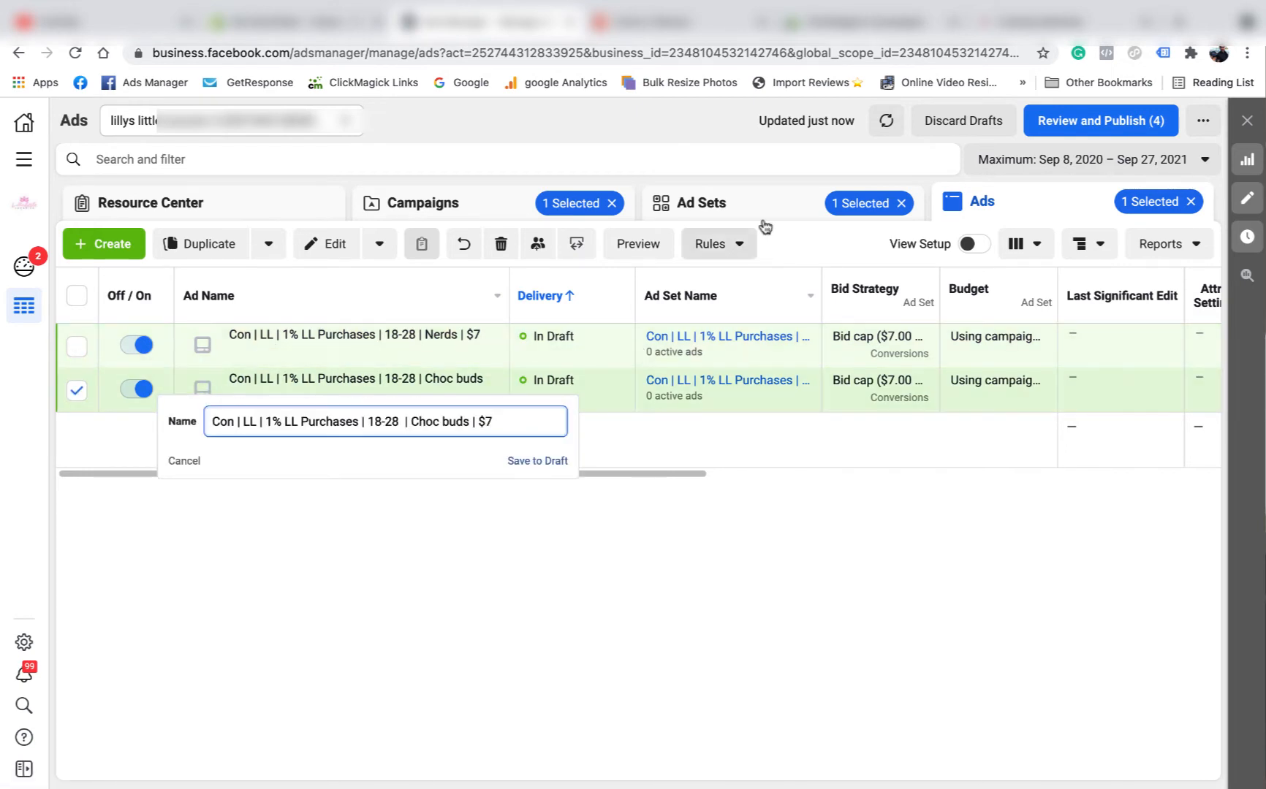
{"action": "left_click", "coordinate": [528, 462]}
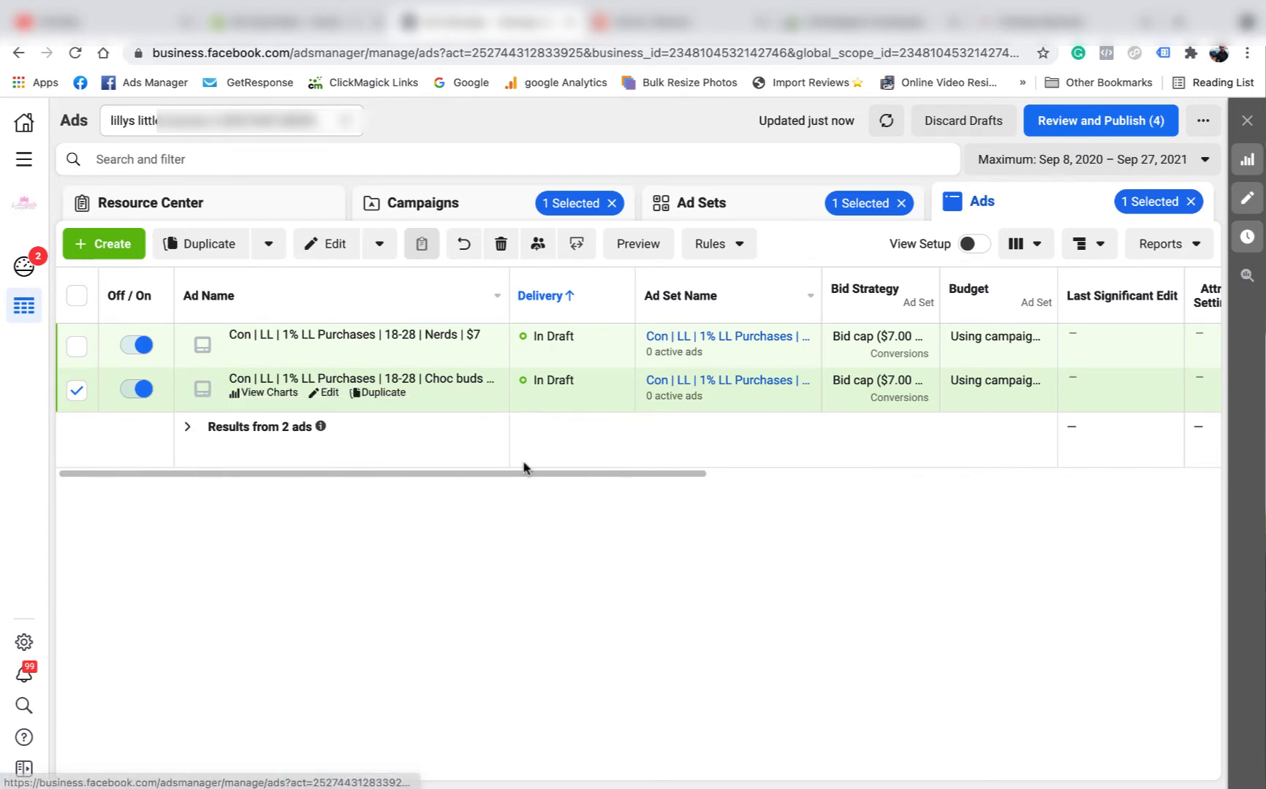
- Duplicate the $7 1% LL Purchases ad set within the Con | LL | Manual campaign
{"action": "left_click", "coordinate": [717, 205]}
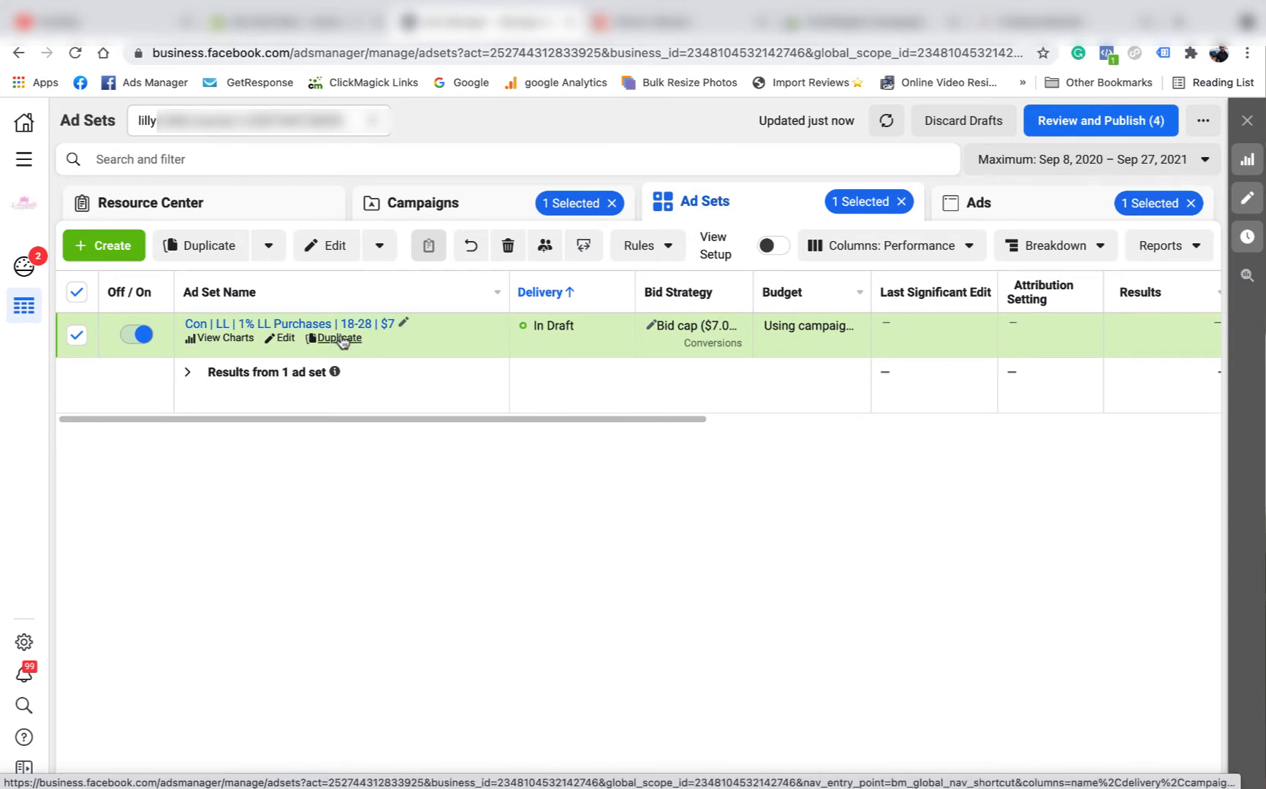
{"action": "left_click", "coordinate": [340, 340]}
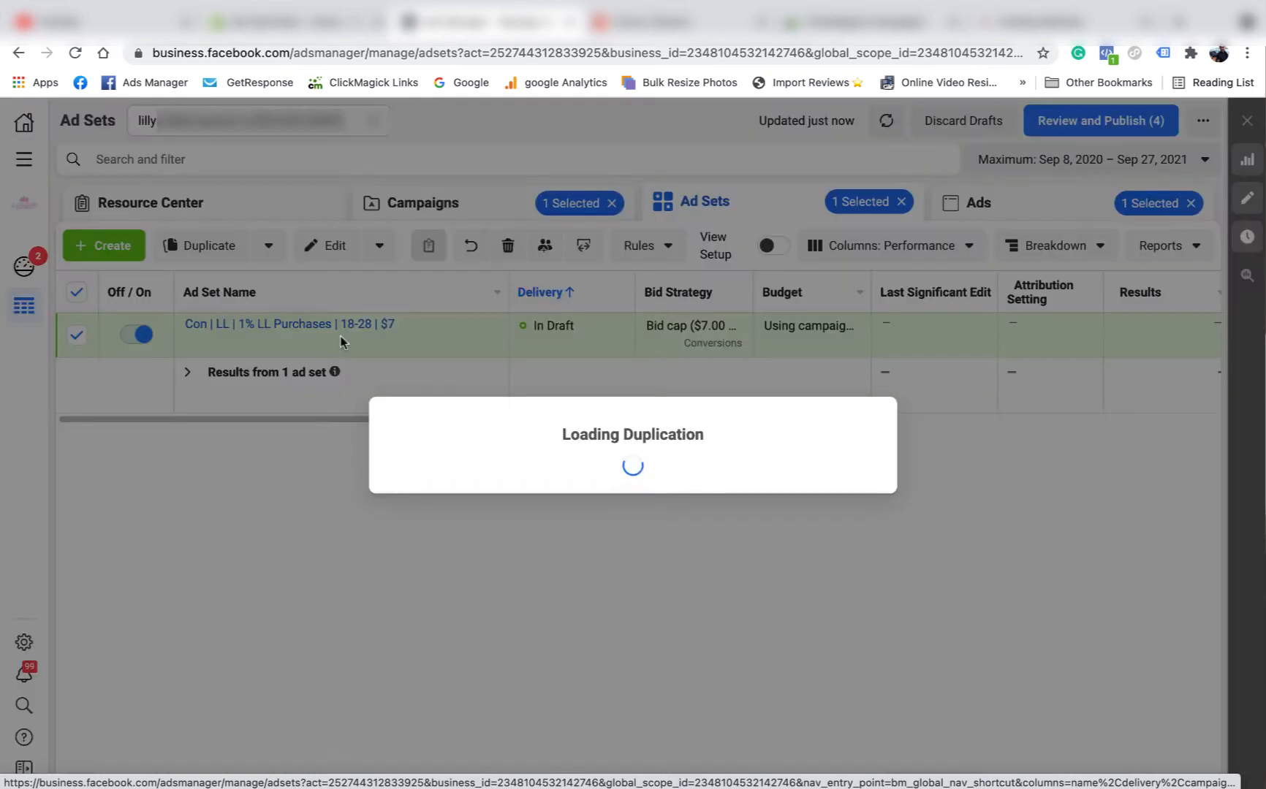
{"action": "left_click", "coordinate": [848, 601]}
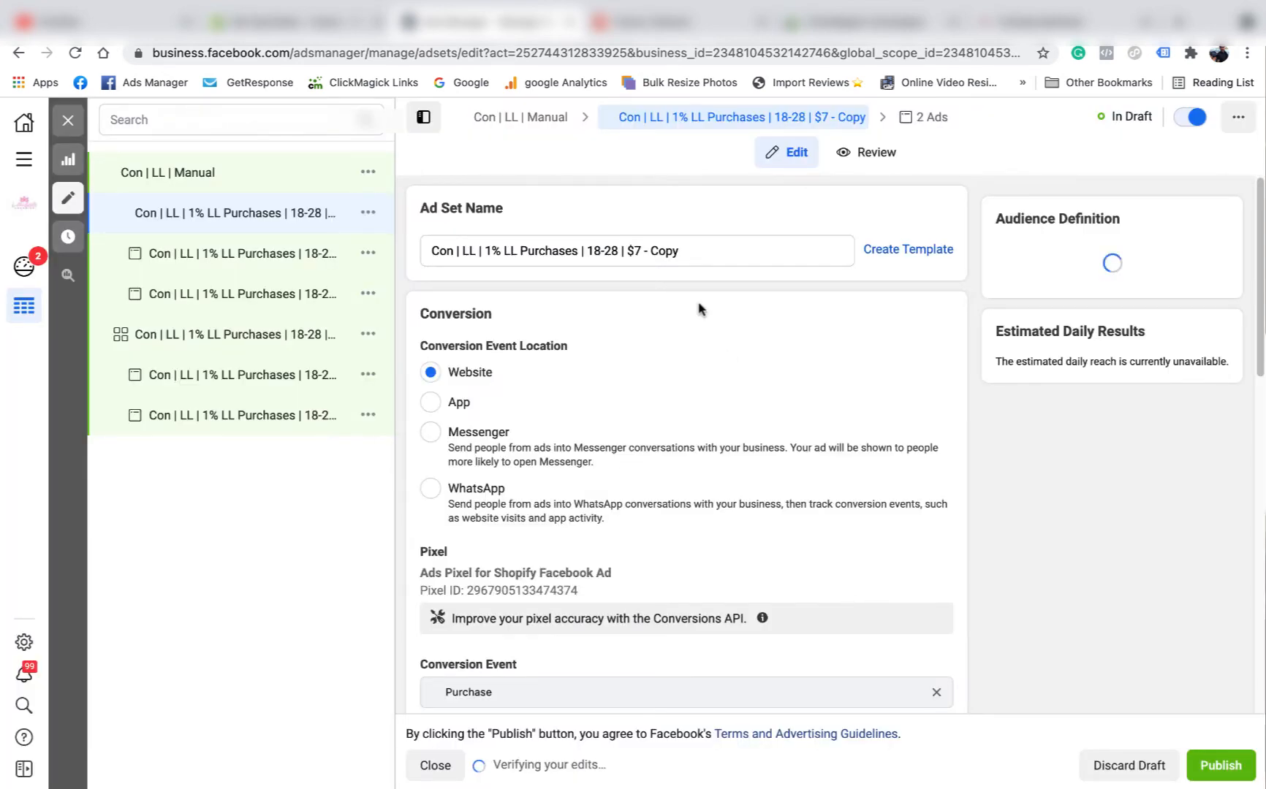
- Rename the duplicated ad set as "Con | LL | 1% LL Purchases | 18-28 | $14"
{"action": "left_click_drag", "start_coordinate": [680, 250], "coordinate": [633, 248]}
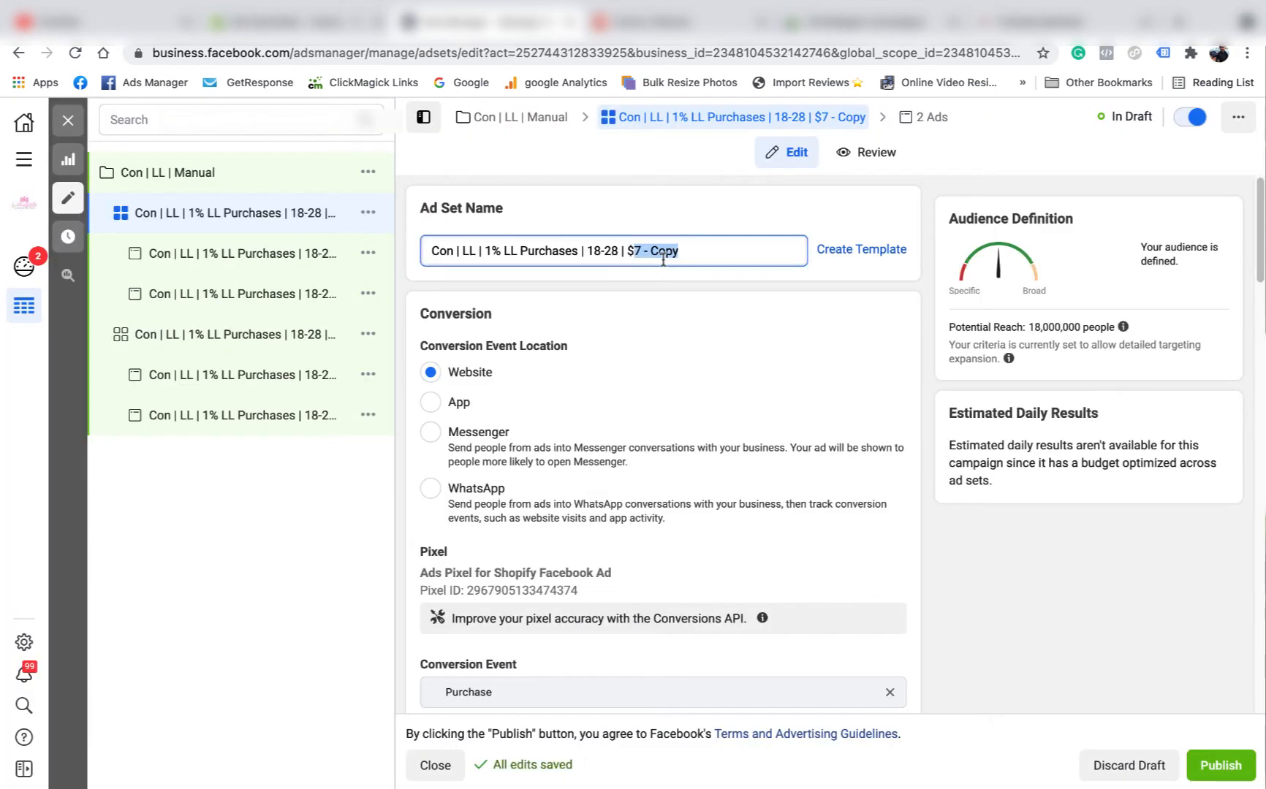
{"action": "type", "text": "14"}
{"action": "left_click", "coordinate": [678, 214]}
- Set the $14 ad set's bid control to $14.00 as the maximum bid in each auction
{"action": "scroll", "coordinate": [695, 454], "scroll_direction": "down", "scroll_amount": 15}
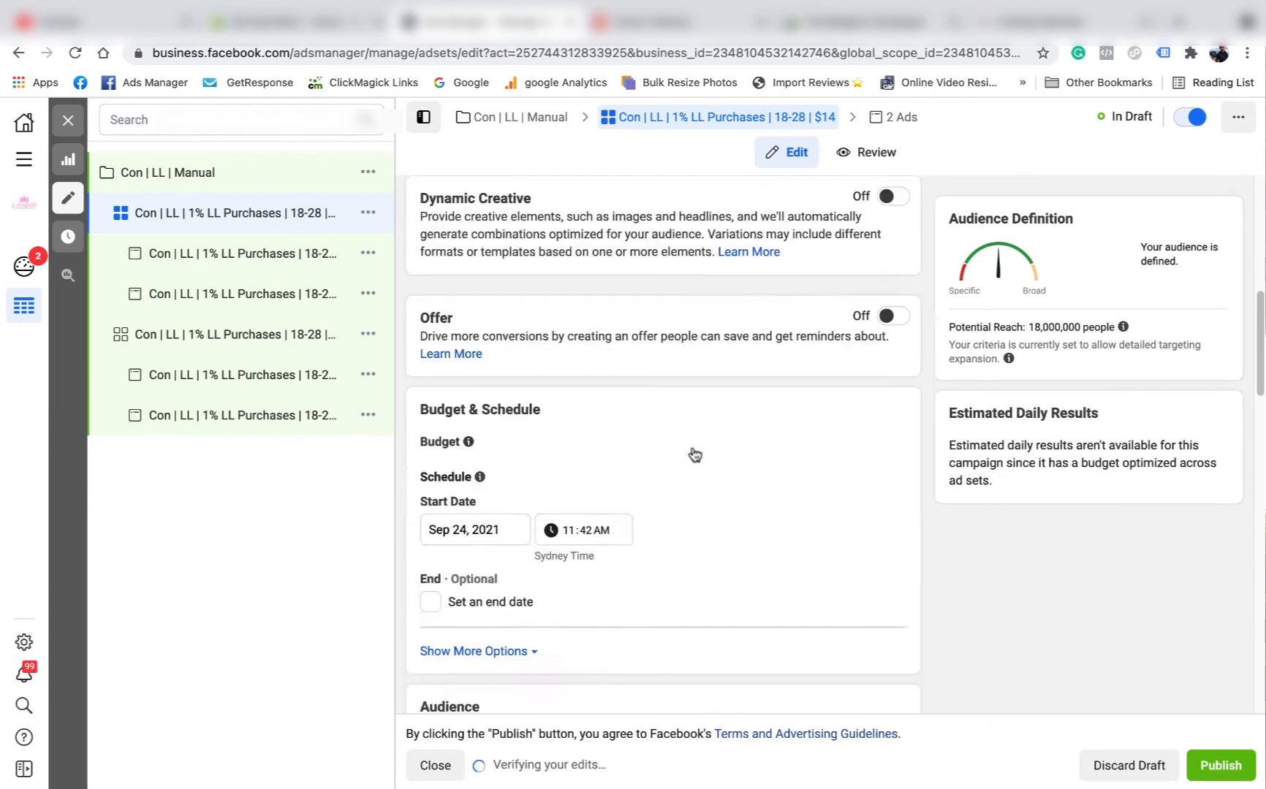
{"action": "scroll", "coordinate": [695, 455], "scroll_direction": "down", "scroll_amount": 8}
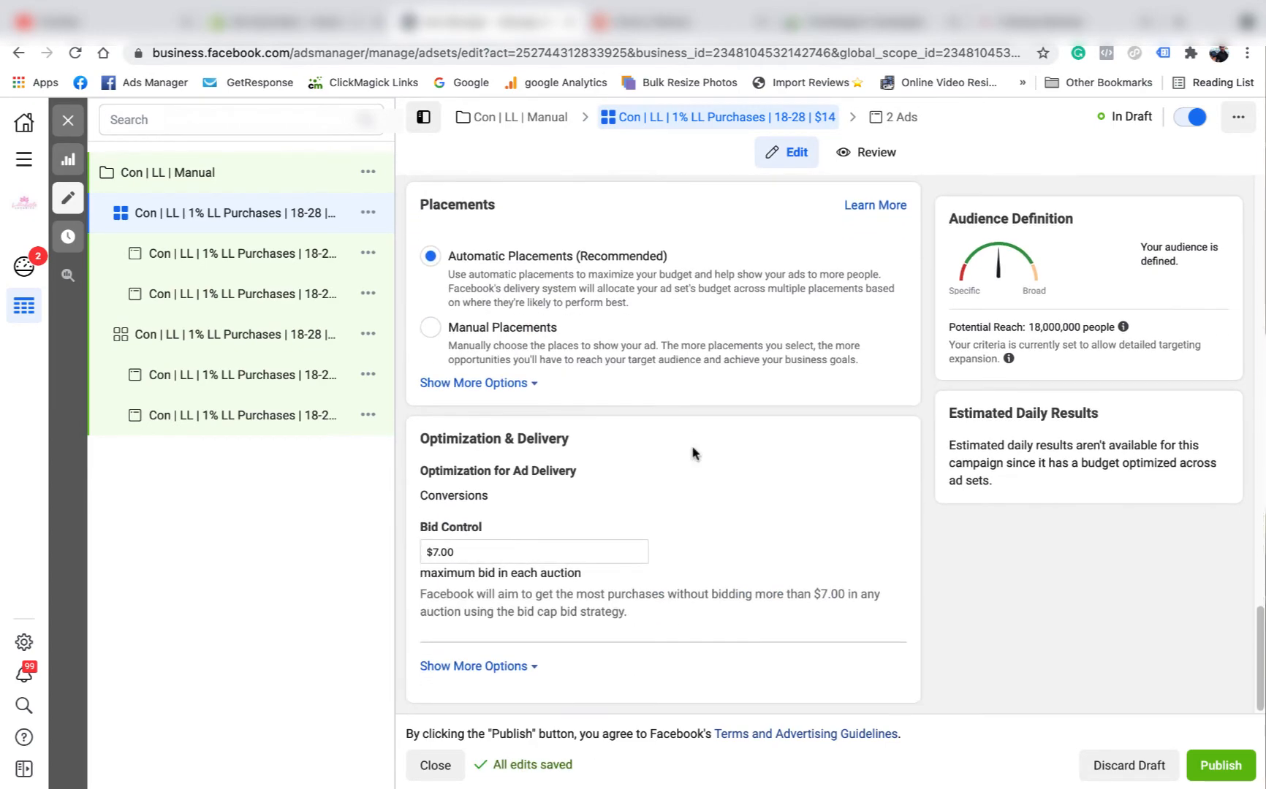
{"action": "left_click", "coordinate": [439, 552]}
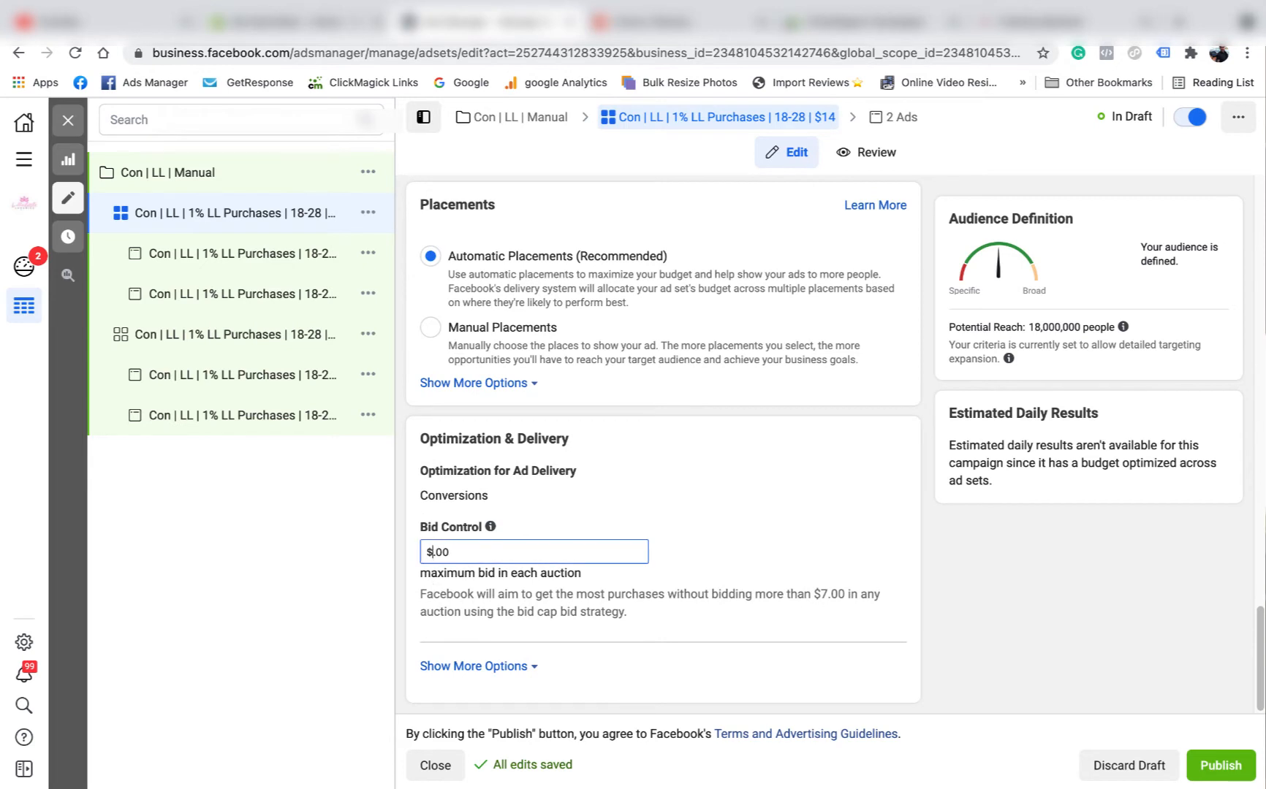
{"action": "type", "text": "14"}
{"action": "left_click", "coordinate": [837, 527]}
- Rename the $14 ad set's Choc buds ad as "Con | LL | 1% LL Purchases | 18-28 | Choc buds | $14"
{"action": "left_click", "coordinate": [894, 117]}
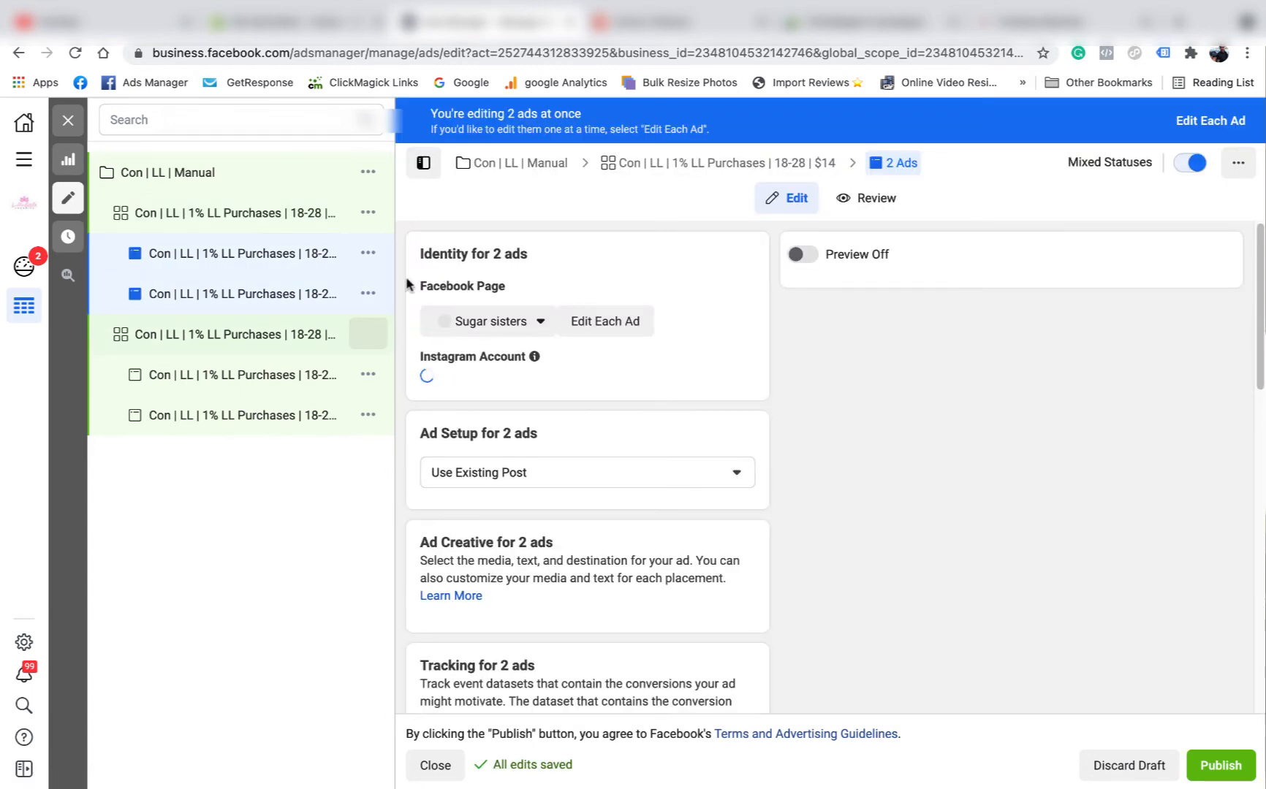
{"action": "left_click", "coordinate": [293, 254]}
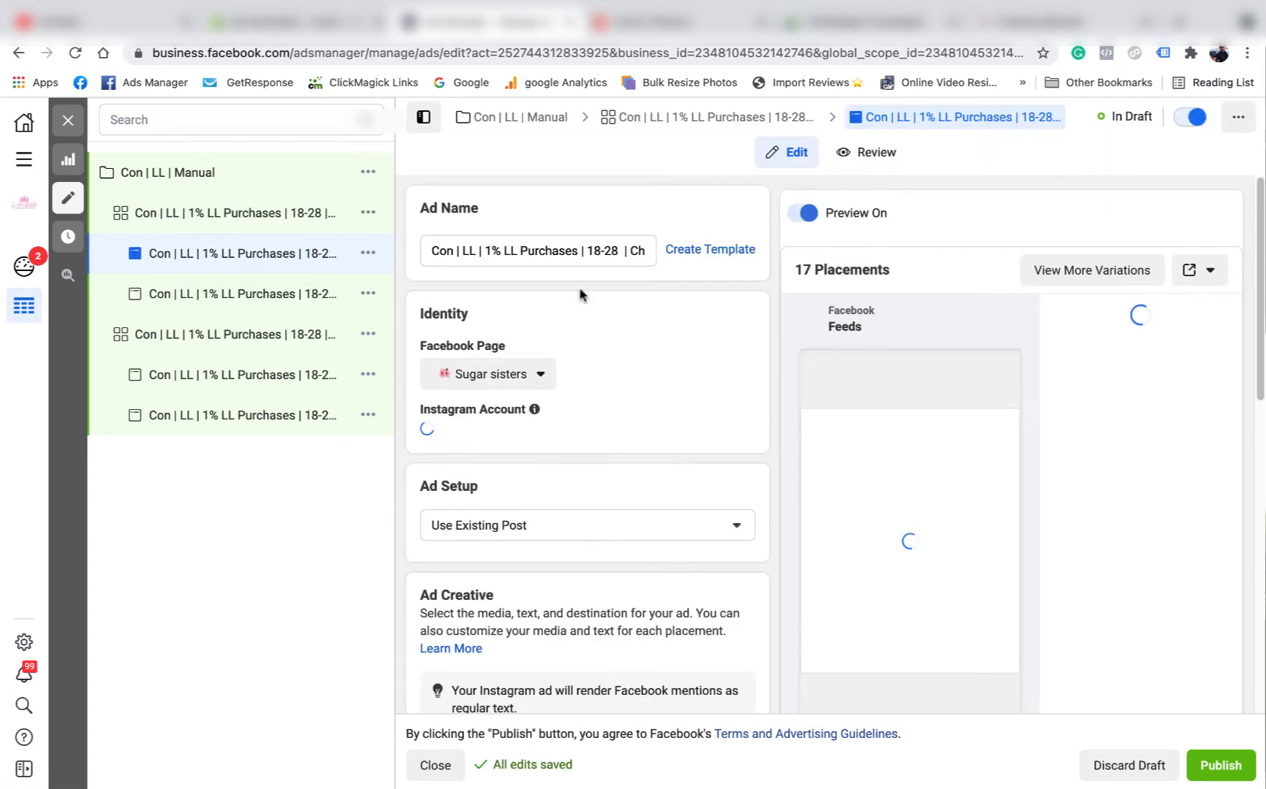
{"action": "left_click_drag", "start_coordinate": [630, 252], "coordinate": [674, 250]}
{"action": "left_click", "coordinate": [643, 250]}
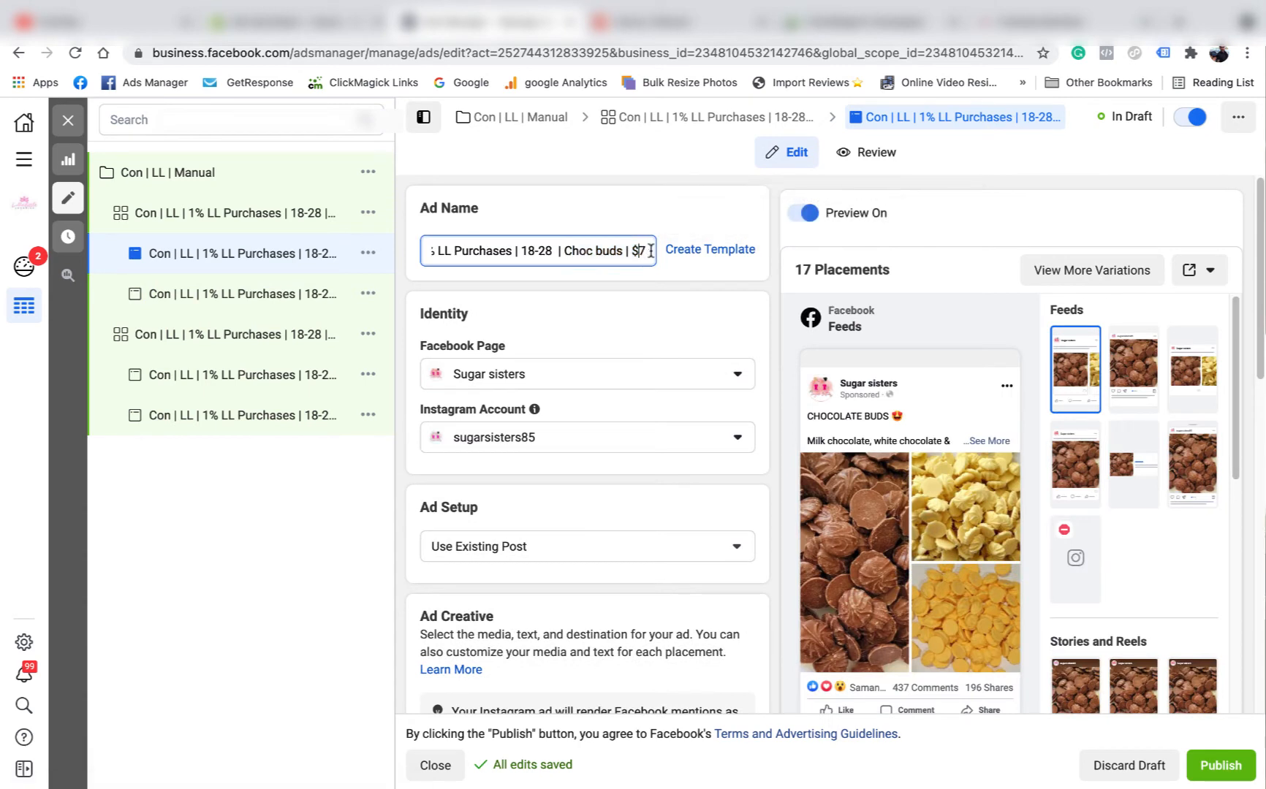
{"action": "key", "text": "Delete"}
{"action": "type", "text": "14"}
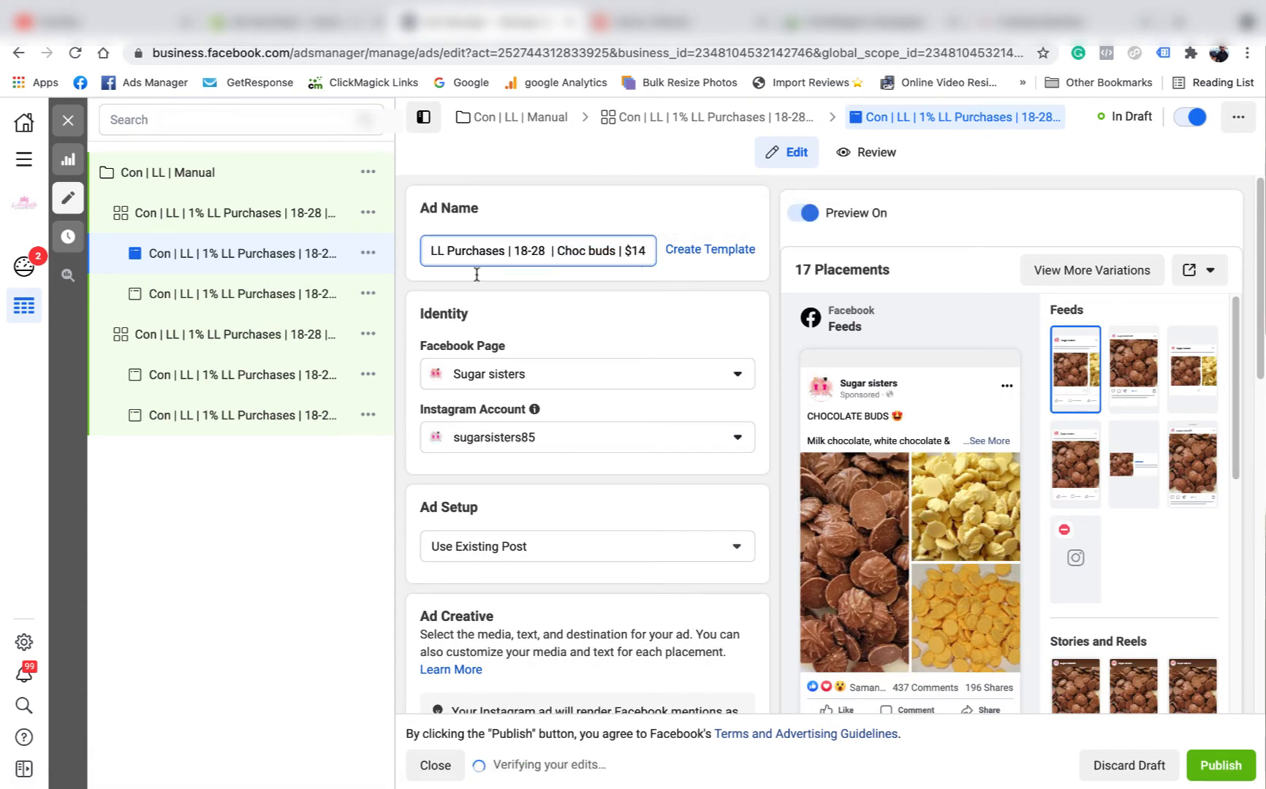
- Rename the $14 ad set's Nerds ad as "Con | LL | 1% LL Purchases | 18-28 | Nerds | $14" and close the editor
{"action": "left_click", "coordinate": [303, 295]}
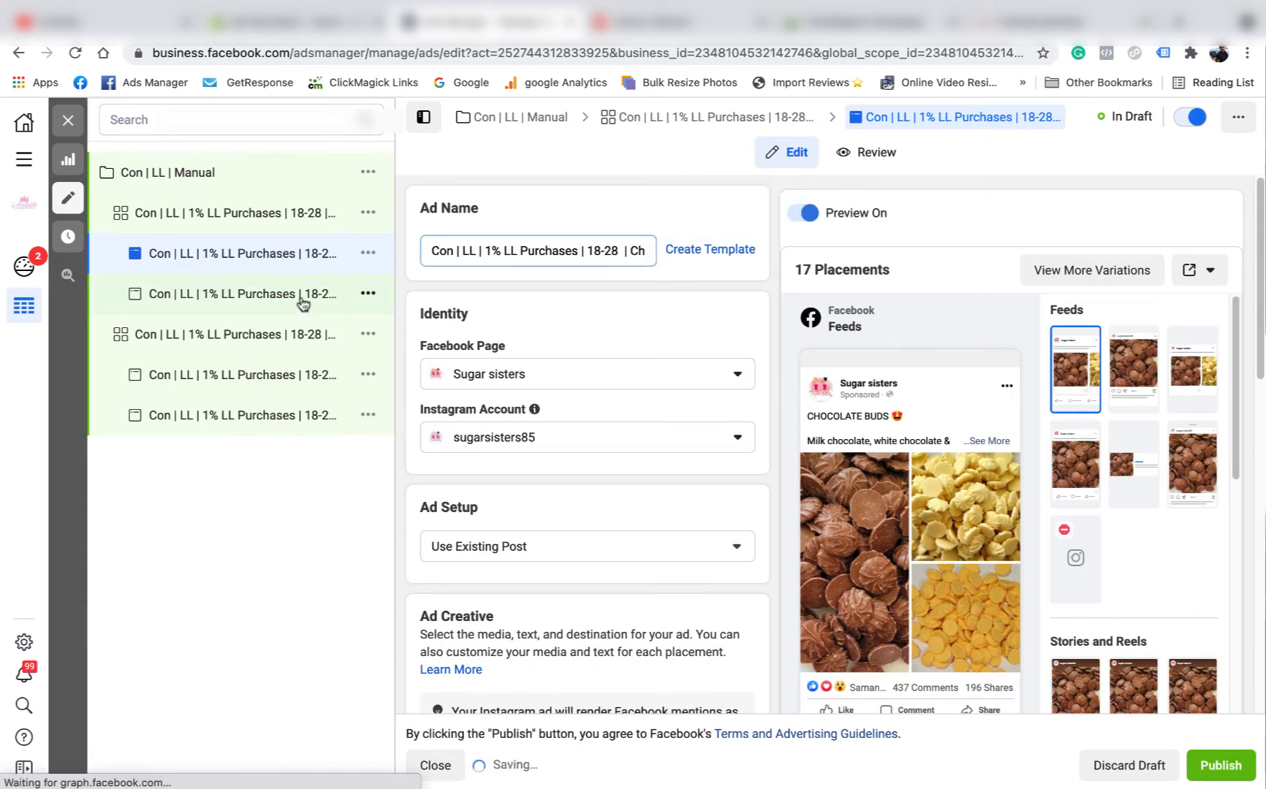
{"action": "left_click_drag", "start_coordinate": [590, 251], "coordinate": [652, 251]}
{"action": "left_click", "coordinate": [649, 253]}
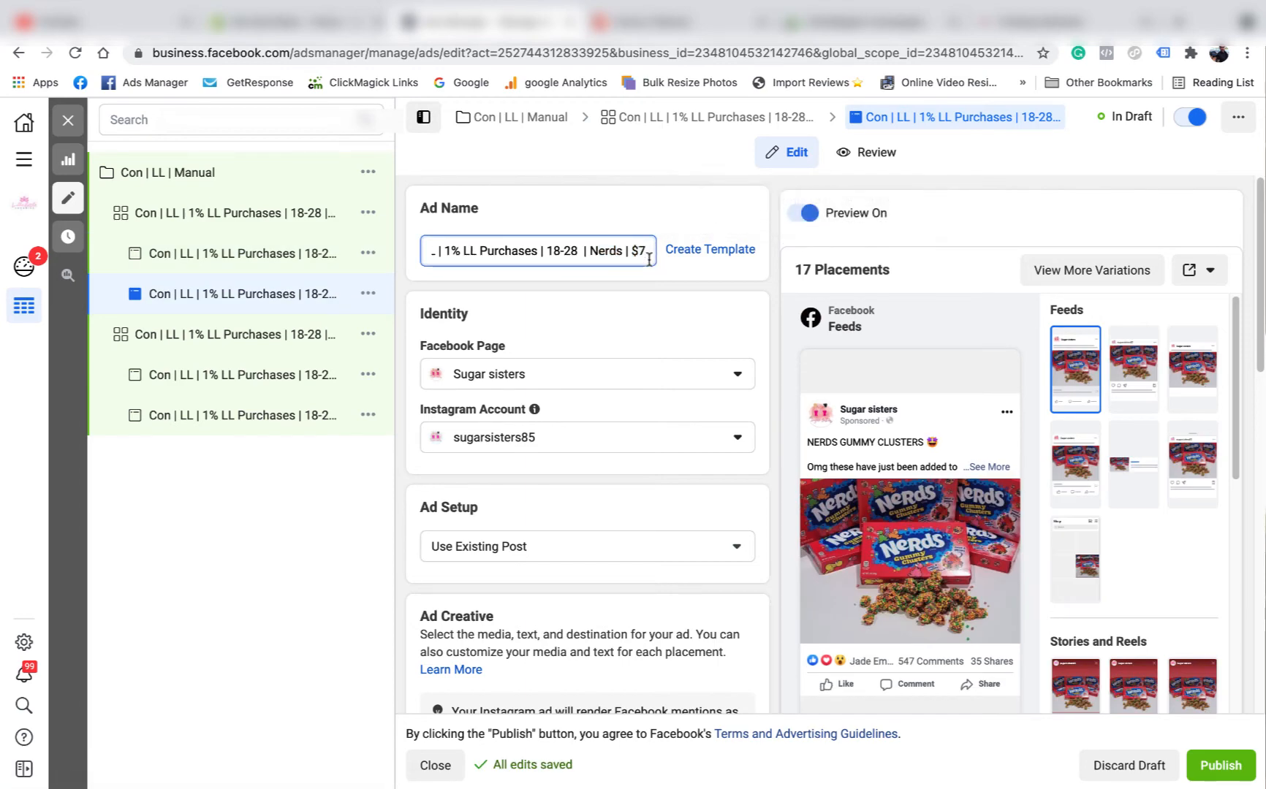
{"action": "key", "text": "BackSpace"}
{"action": "type", "text": "14"}
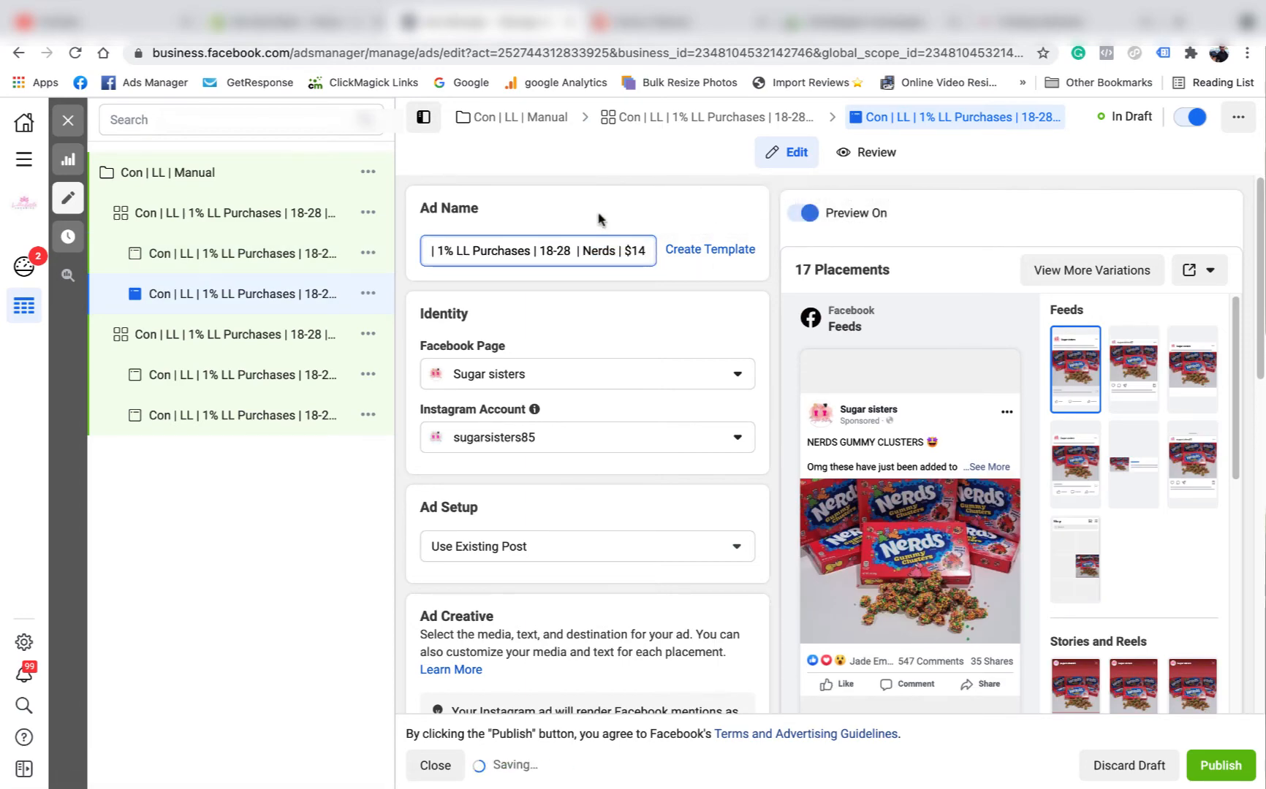
{"action": "left_click", "coordinate": [601, 216]}
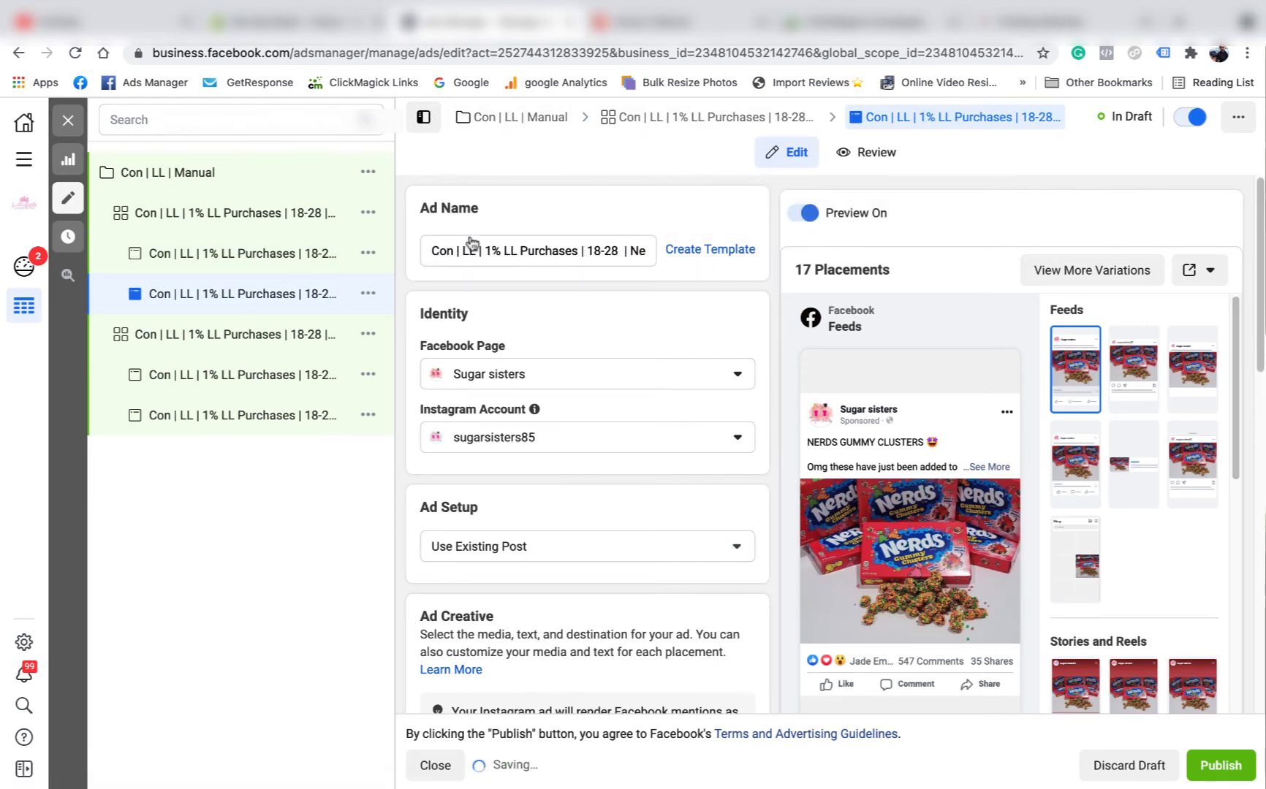
{"action": "left_click", "coordinate": [68, 120]}
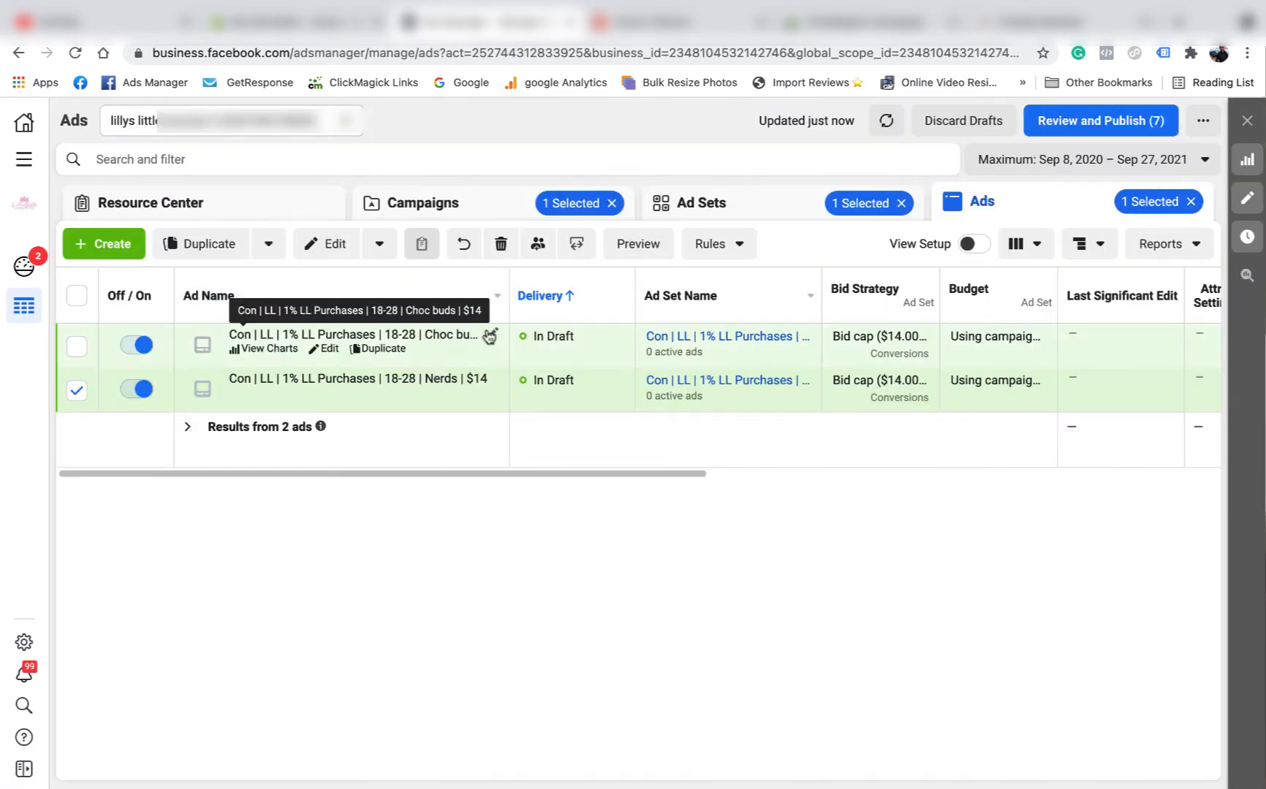
- Duplicate the $14 1% LL Purchases ad set within the Con | LL | Manual campaign
{"action": "left_click", "coordinate": [722, 203]}
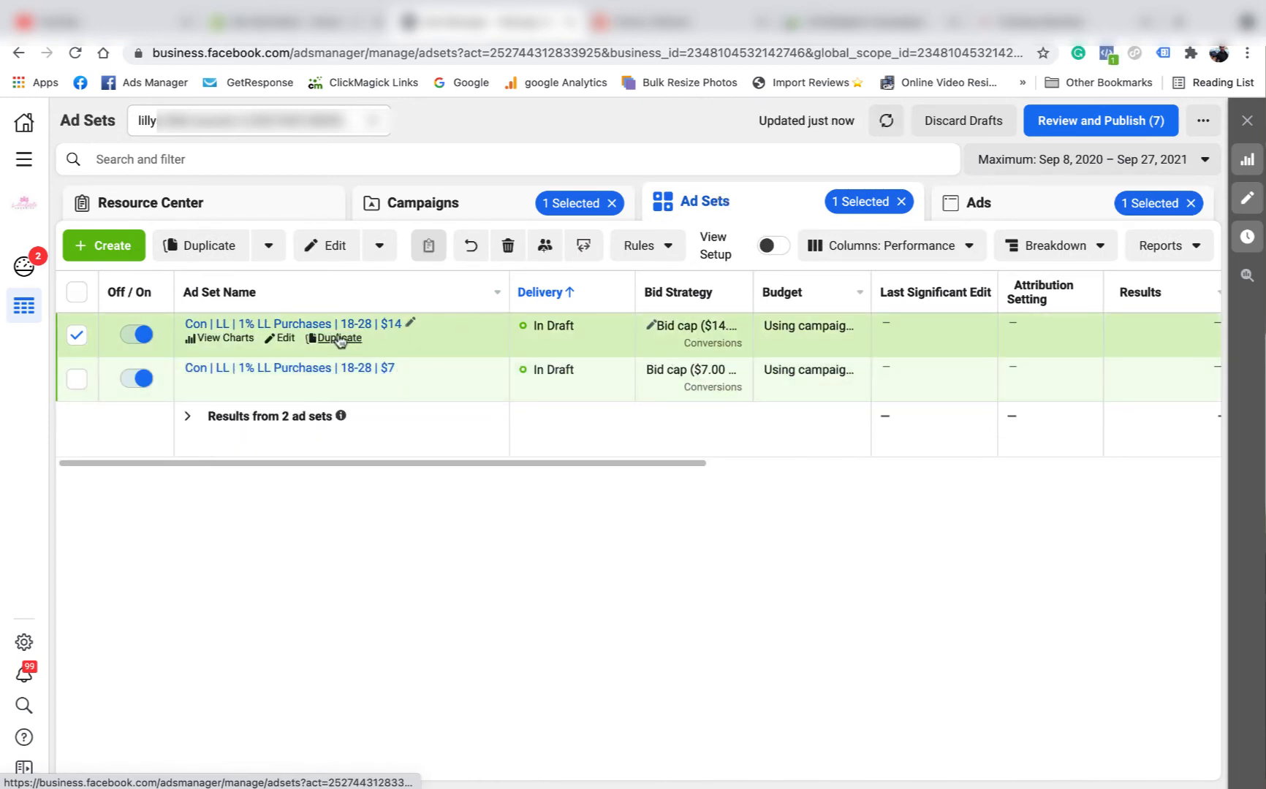
{"action": "left_click", "coordinate": [338, 337]}
{"action": "left_click", "coordinate": [846, 599]}
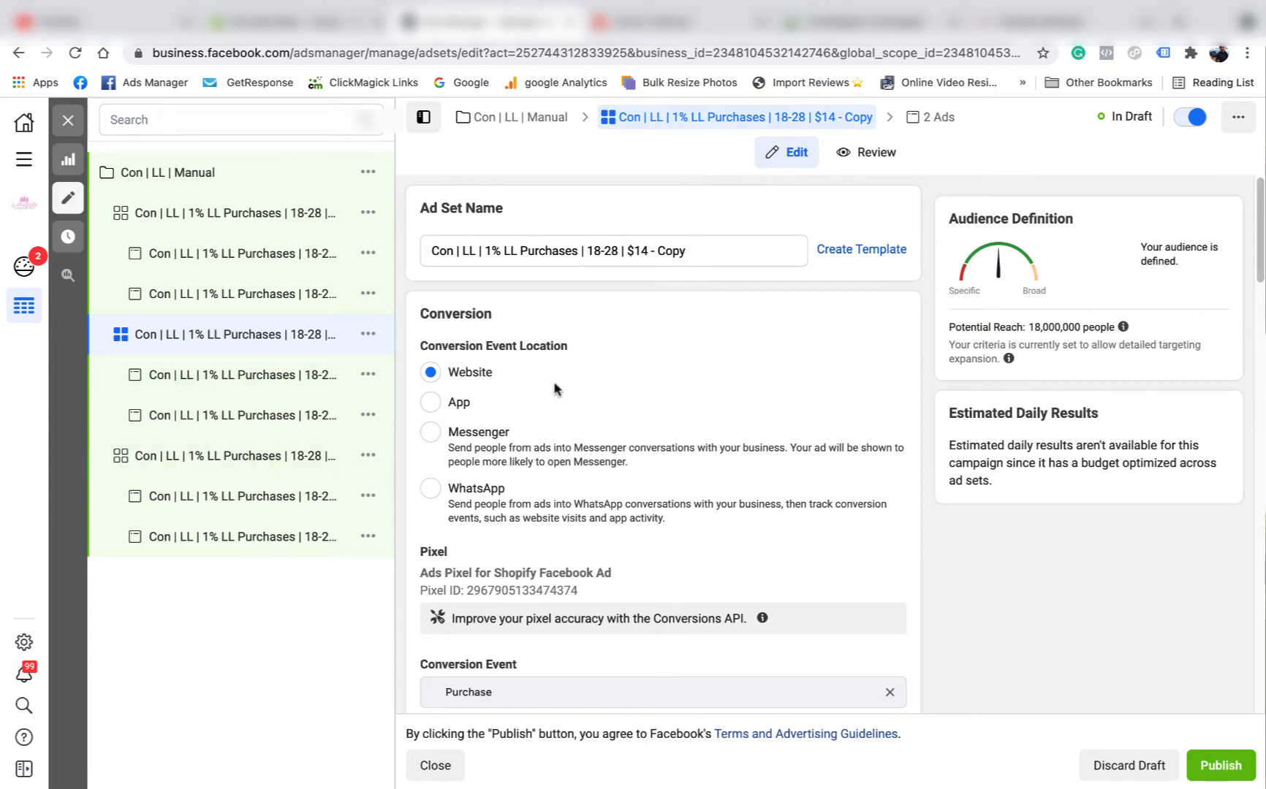
- Rename the copied ad set as "Con | LL | 1% LL Purchases | 18-28 | $21" and set its maximum bid to $21.00
{"action": "left_click_drag", "start_coordinate": [694, 250], "coordinate": [642, 250]}
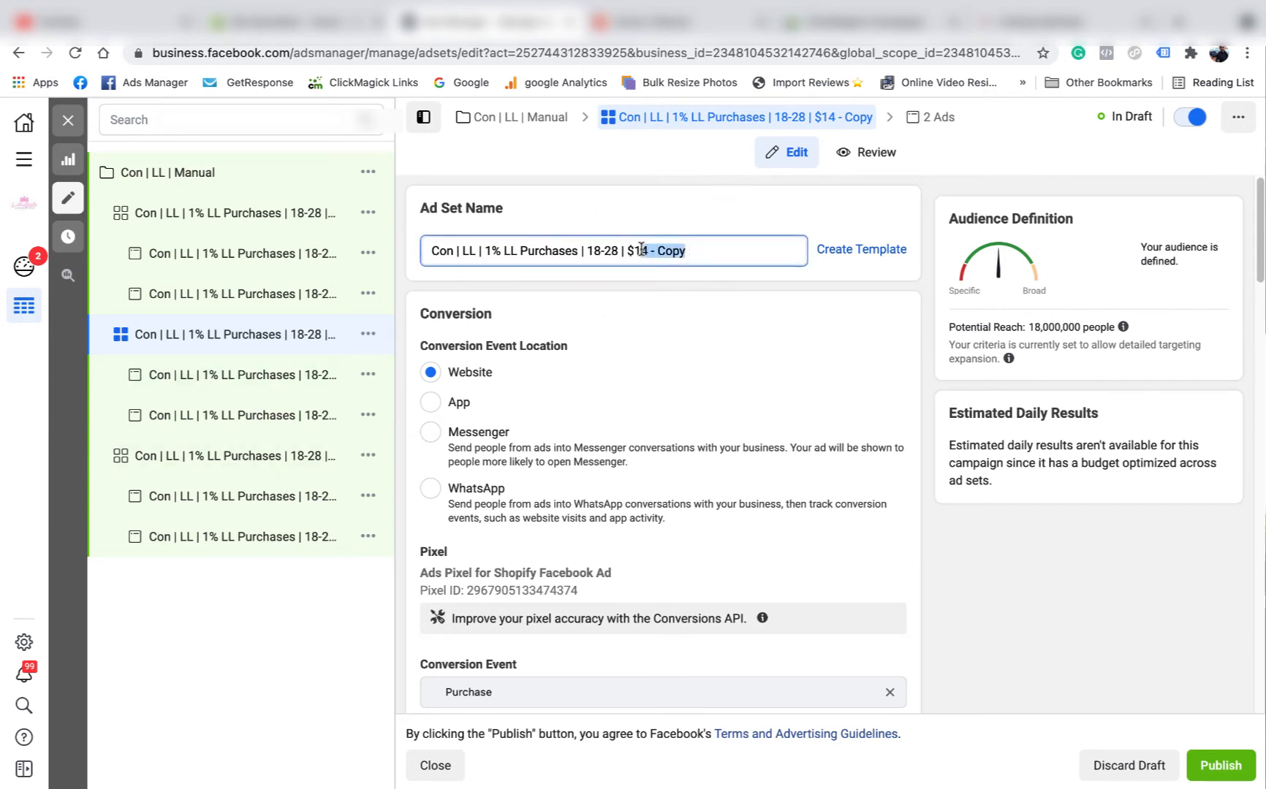
{"action": "type", "text": "2"}
{"action": "scroll", "coordinate": [701, 431], "scroll_direction": "down", "scroll_amount": 15}
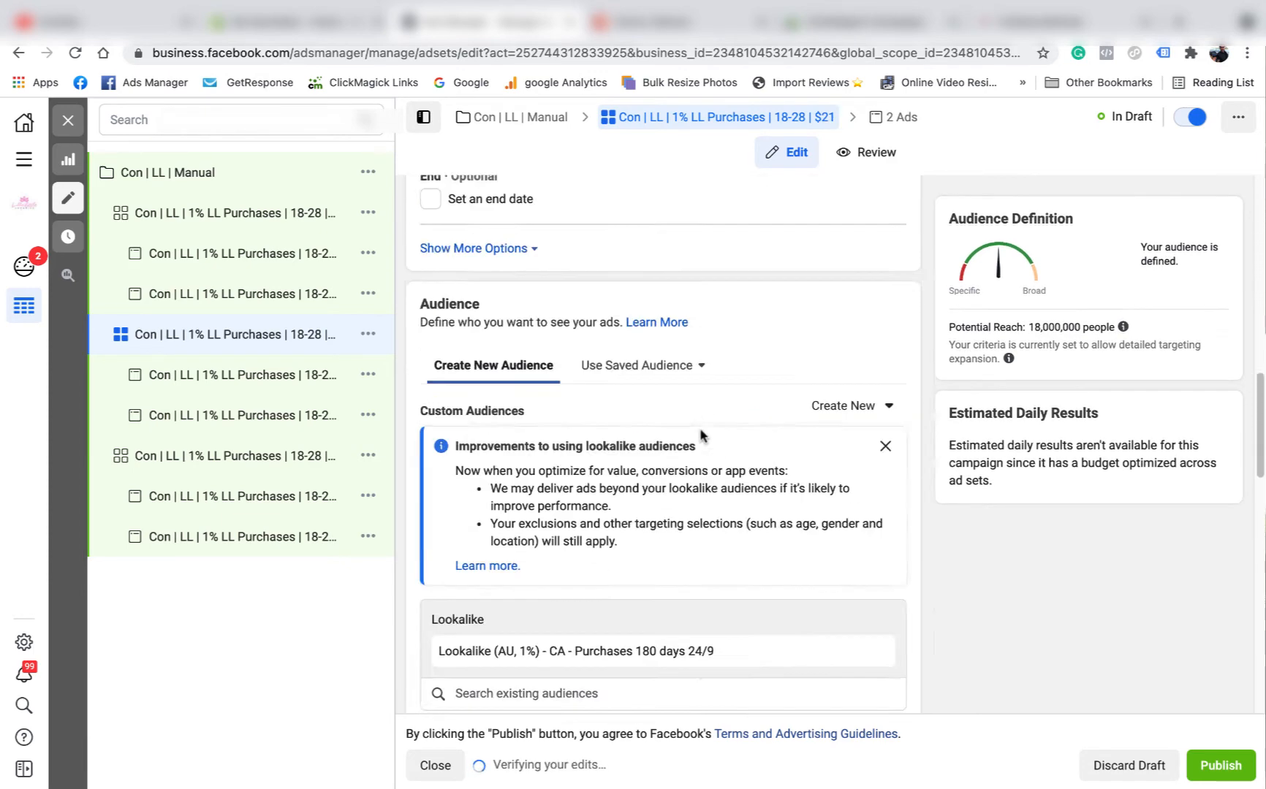
{"action": "scroll", "coordinate": [700, 436], "scroll_direction": "down", "scroll_amount": 5}
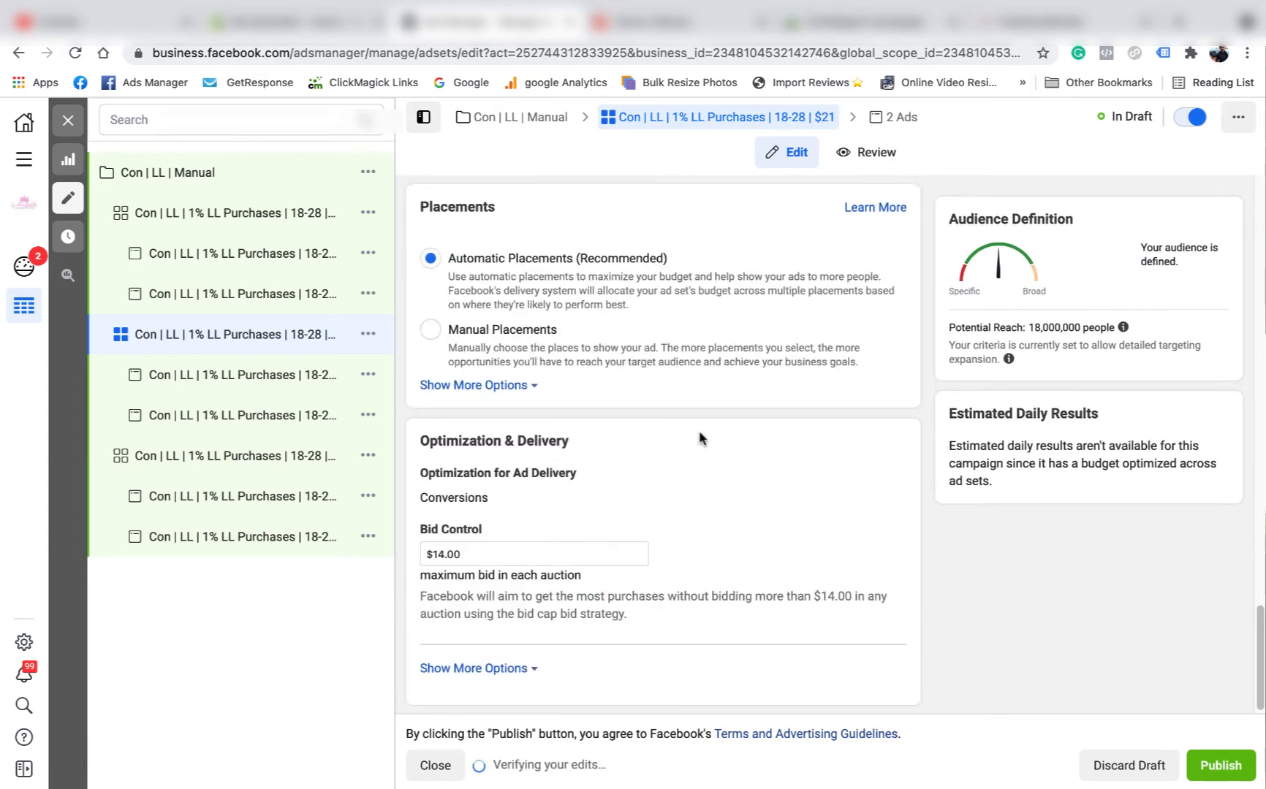
{"action": "left_click", "coordinate": [444, 553]}
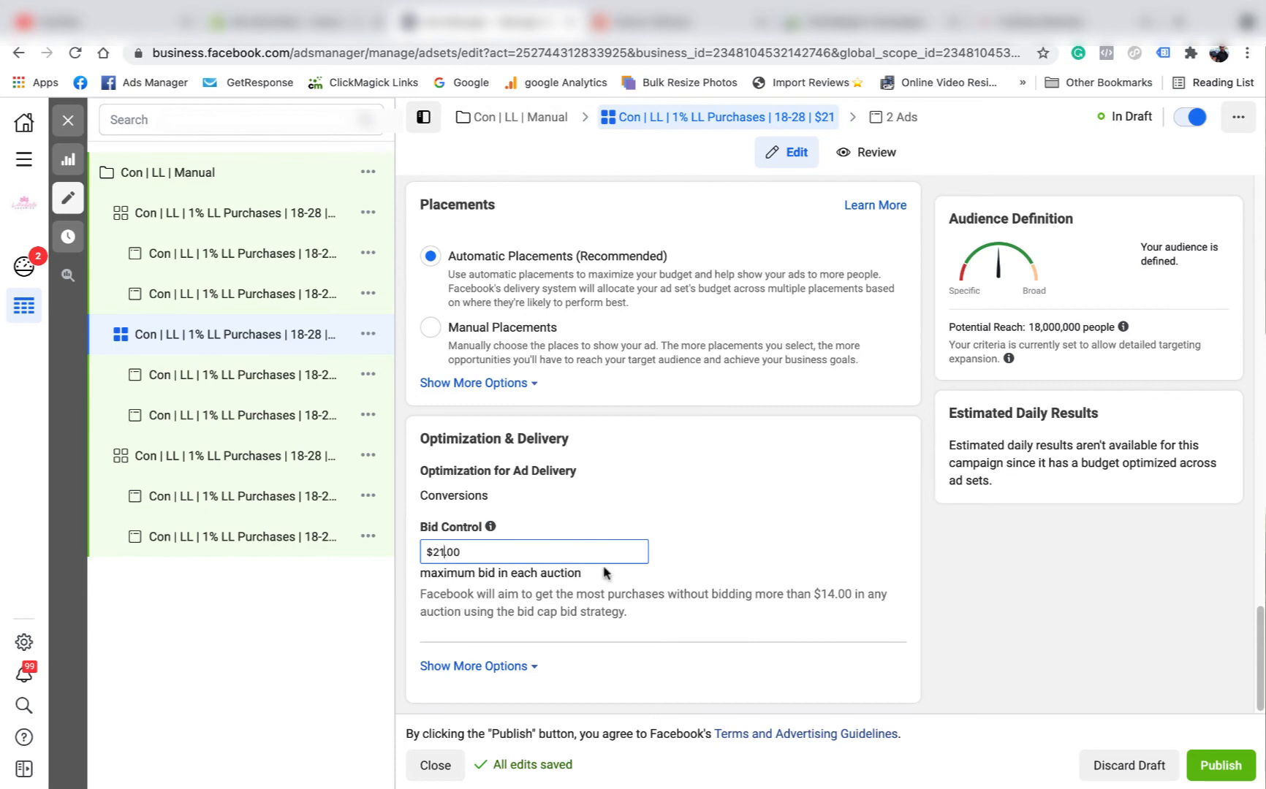
{"action": "left_click", "coordinate": [760, 532]}
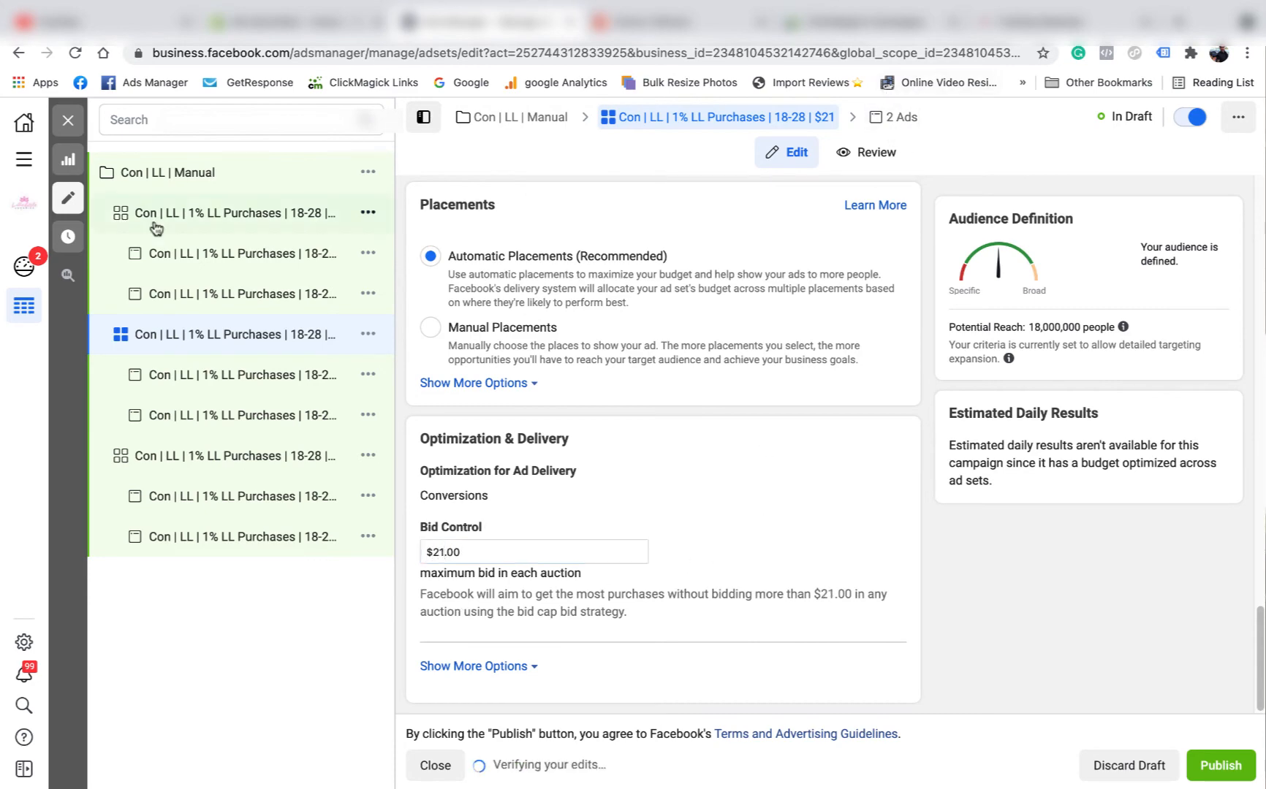
{"action": "left_click", "coordinate": [68, 121]}
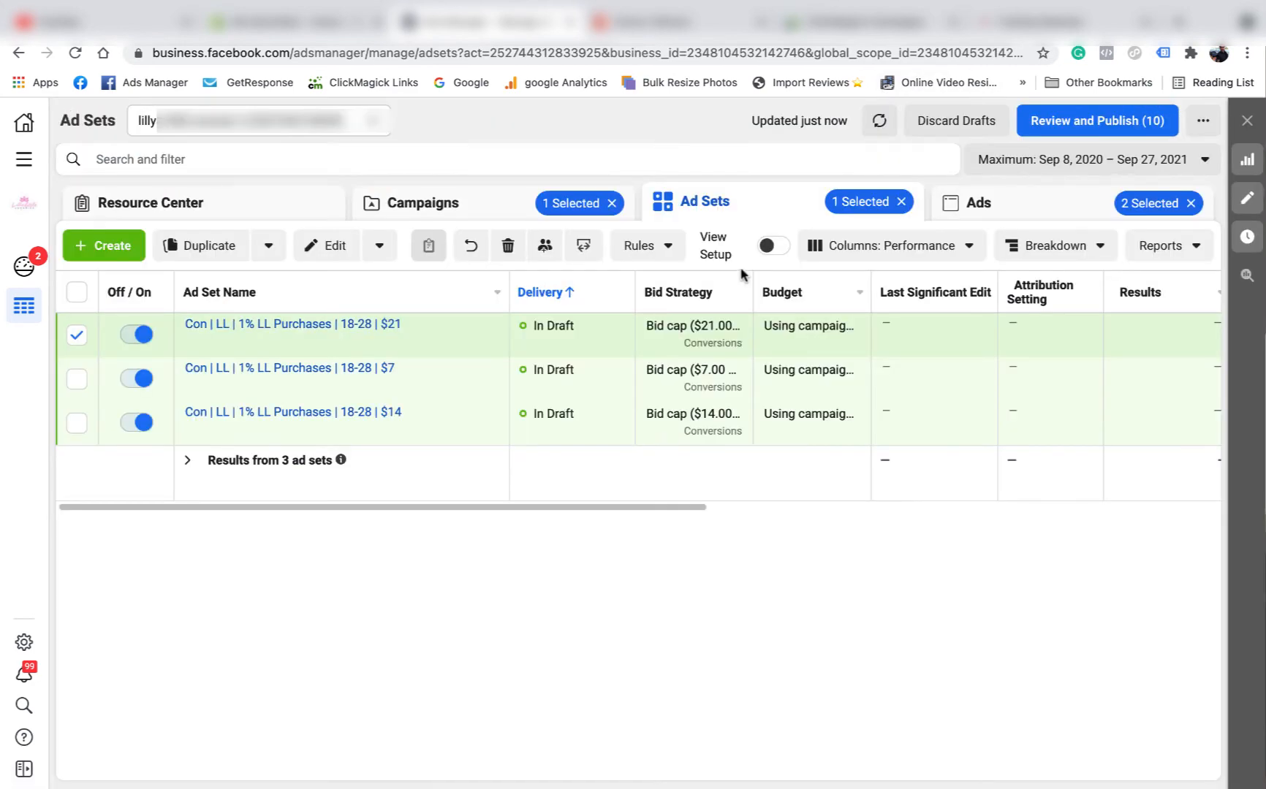
- Rename the Nerds ad in the $21 ad set as "Con | LL | 1% LL Purchases | 18-28 | Nerds | $21"
{"action": "left_click", "coordinate": [1021, 207]}
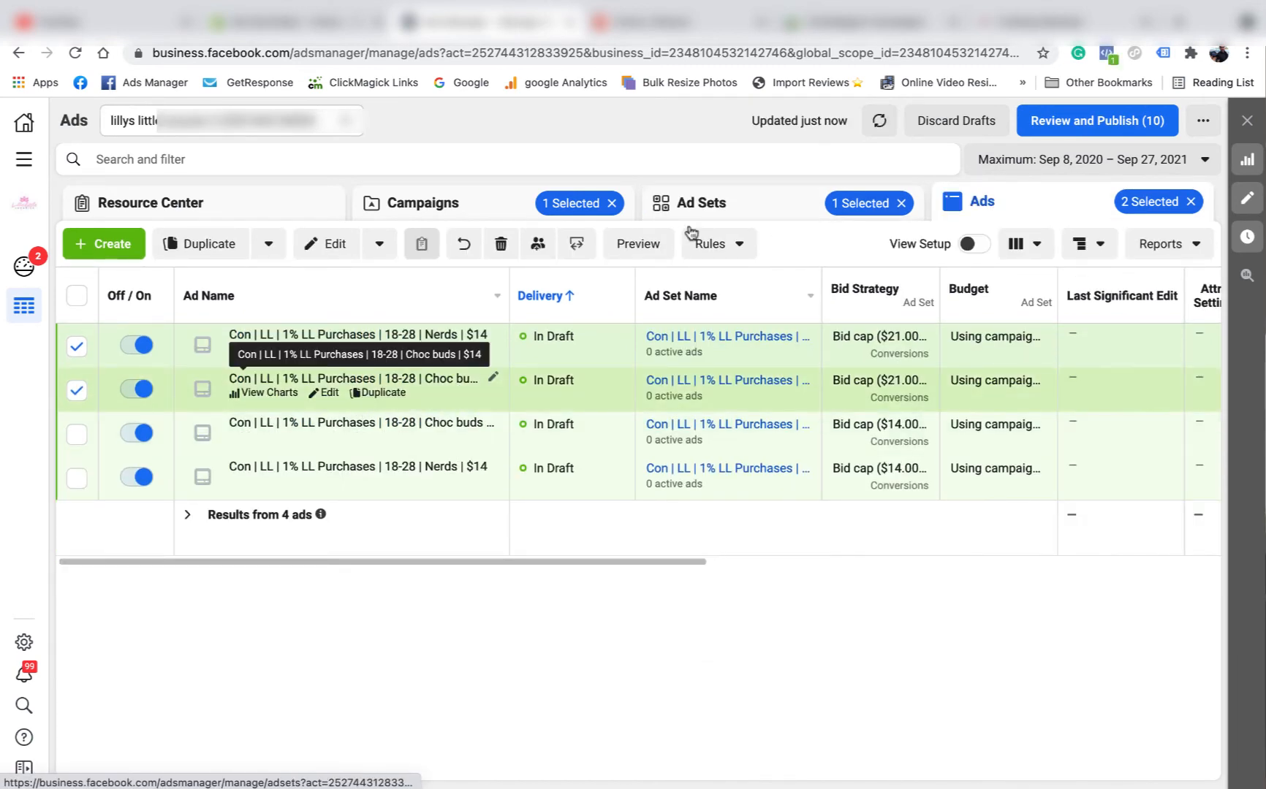
{"action": "left_click", "coordinate": [757, 204]}
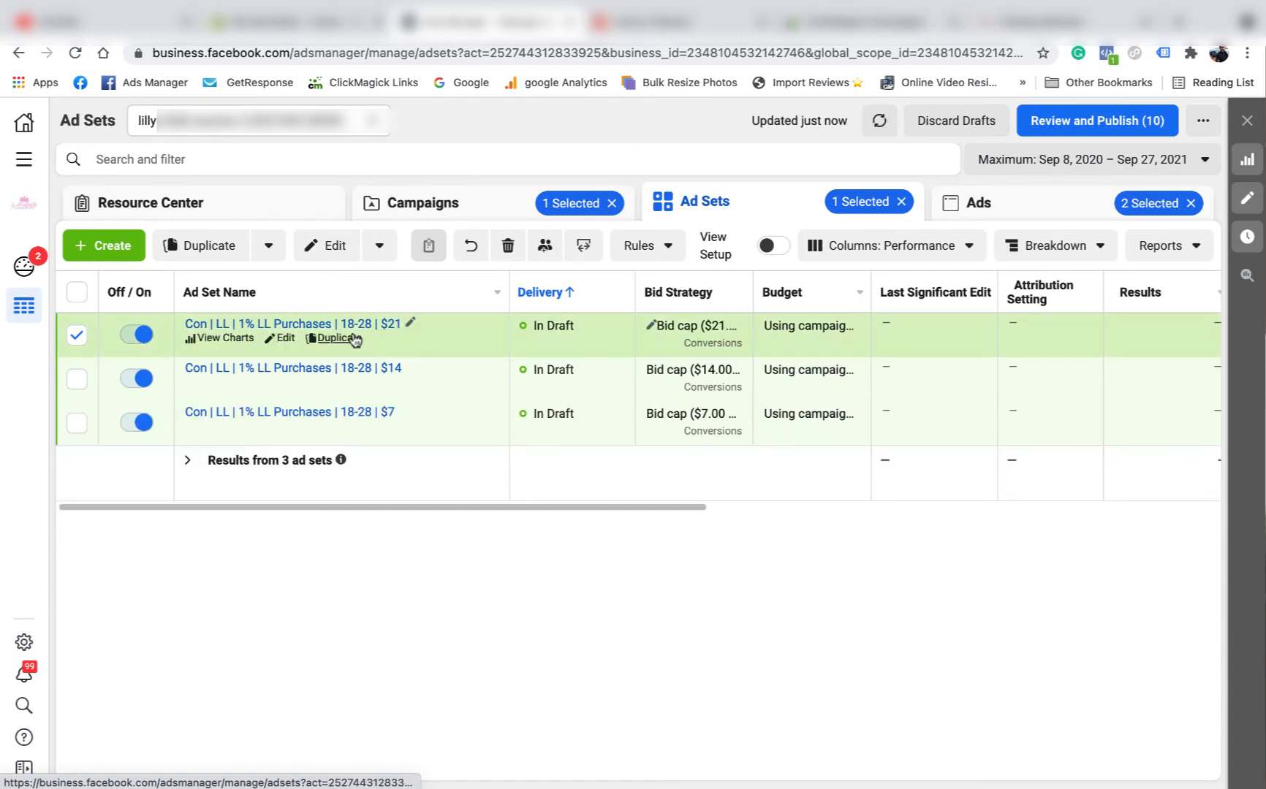
{"action": "left_click", "coordinate": [282, 338]}
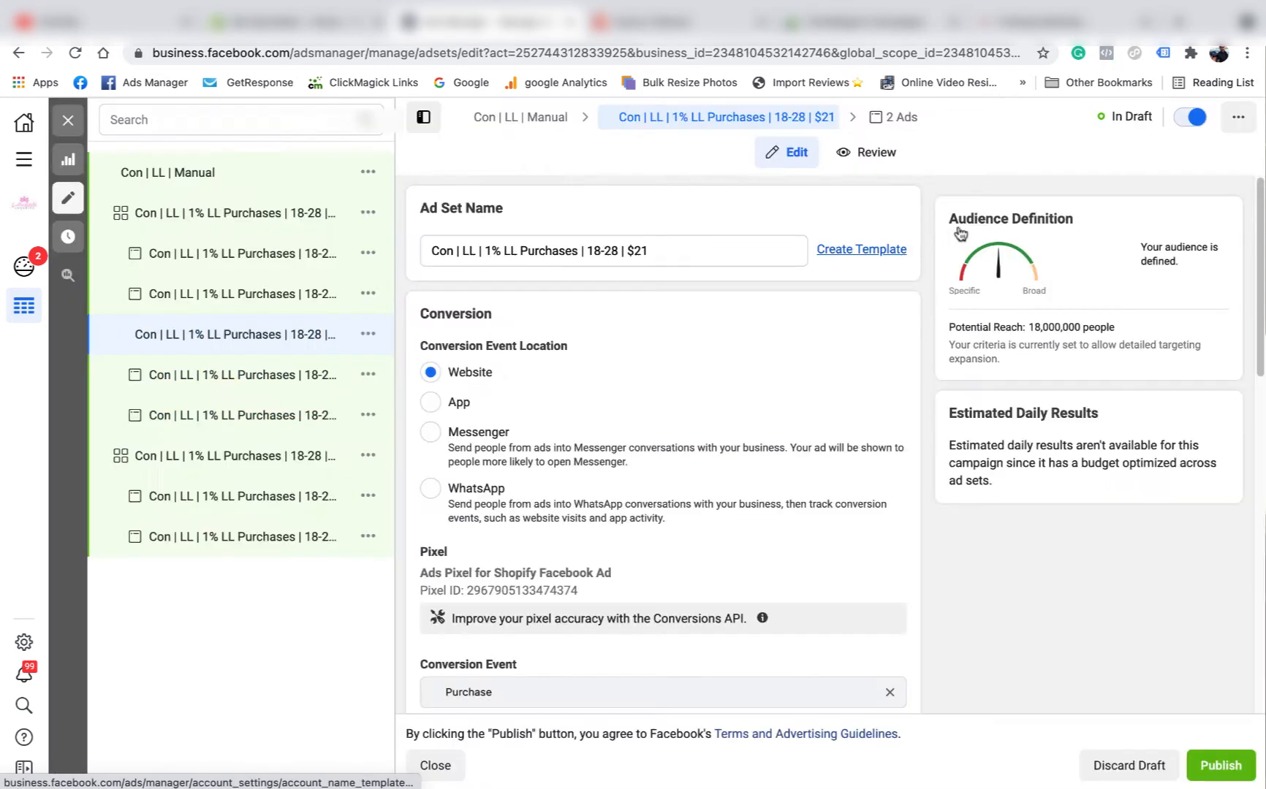
{"action": "left_click", "coordinate": [897, 121]}
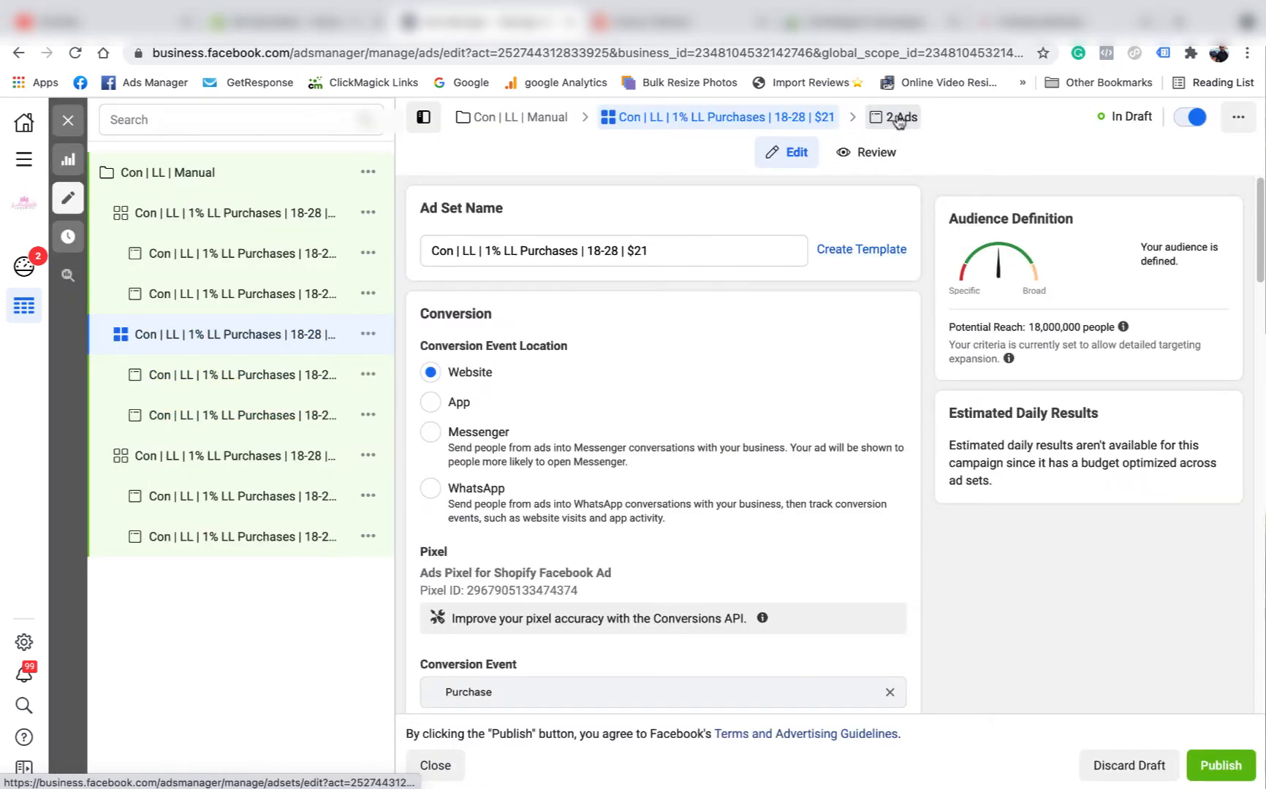
{"action": "left_click", "coordinate": [272, 375]}
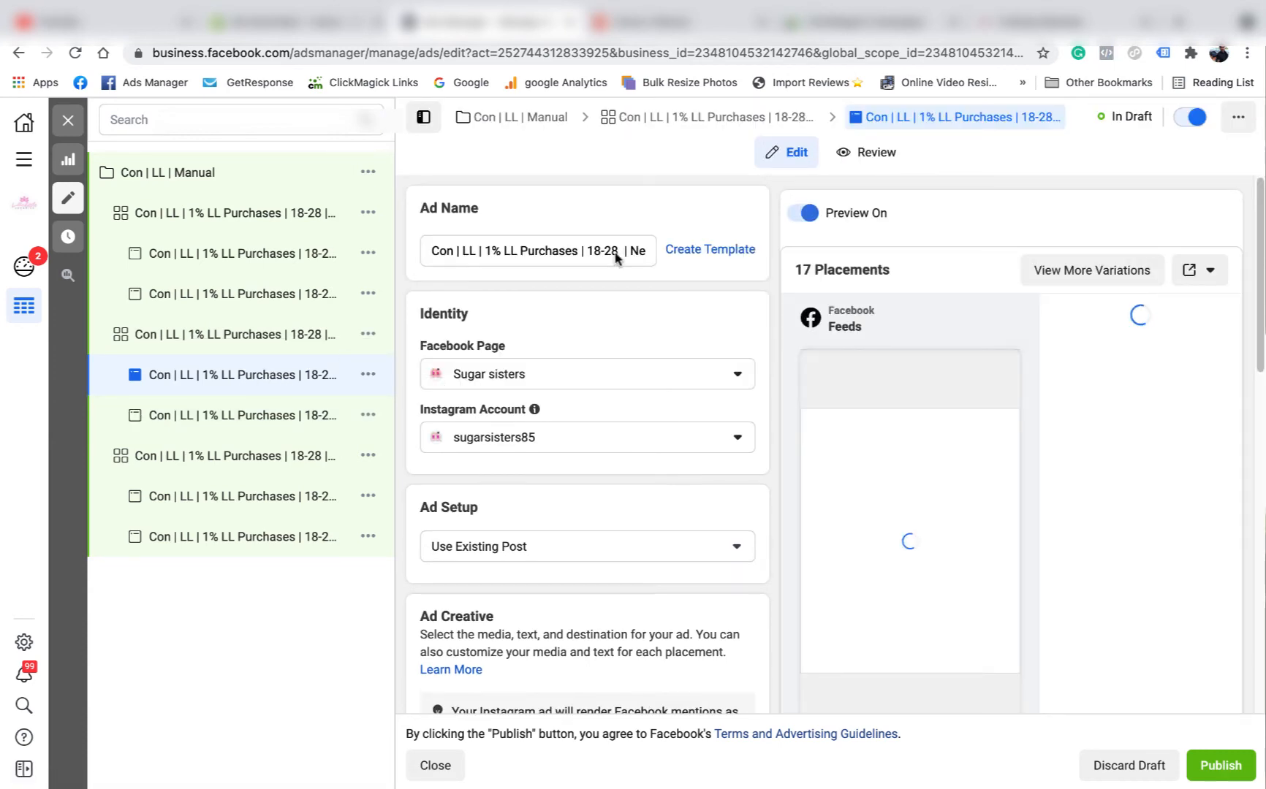
{"action": "left_click", "coordinate": [649, 256]}
{"action": "key", "text": "BackSpace"}
{"action": "key", "text": "BackSpace"}
{"action": "type", "text": "21"}
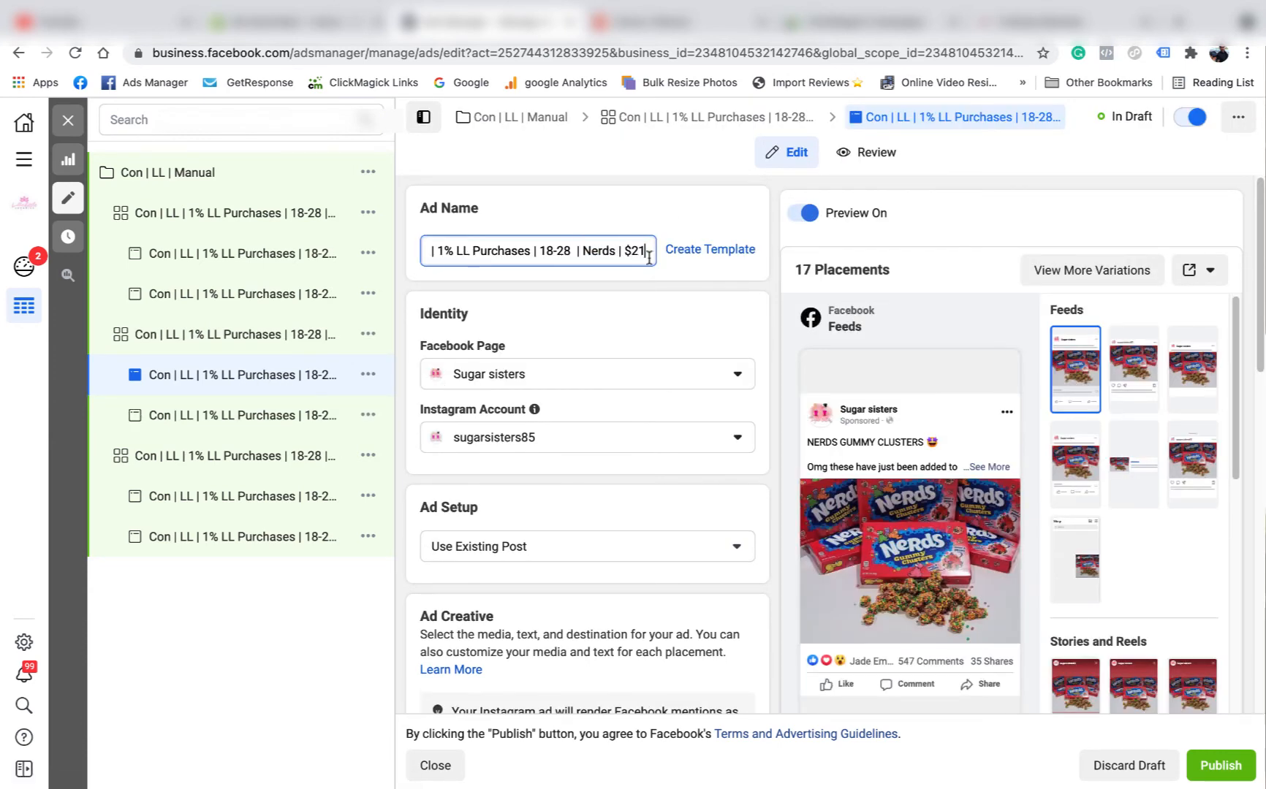
- Rename the $21 ad set's Choc buds ad as "Con | LL | 1% LL Purchases | 18-28 | Choc buds | $21" and return to the ad sets list
{"action": "left_click", "coordinate": [289, 416]}
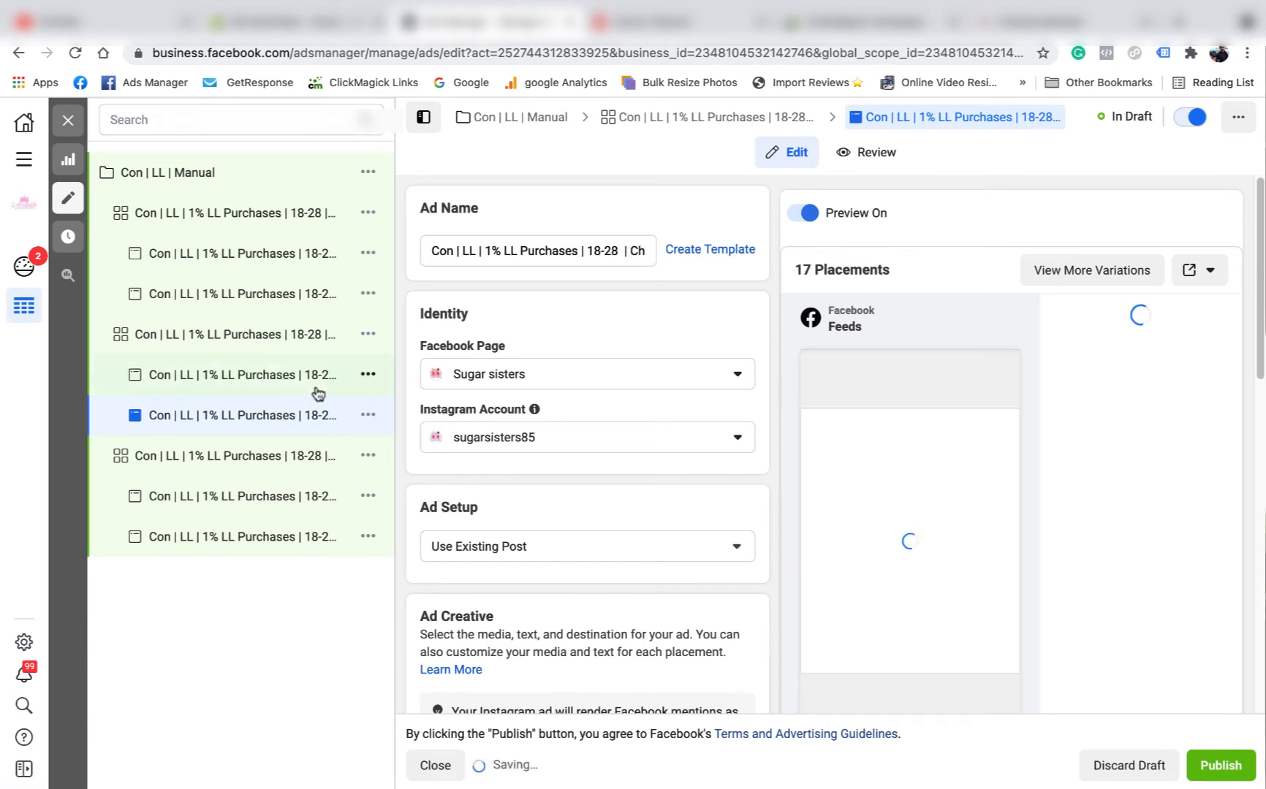
{"action": "left_click", "coordinate": [633, 251]}
{"action": "left_click_drag", "start_coordinate": [632, 251], "coordinate": [666, 250]}
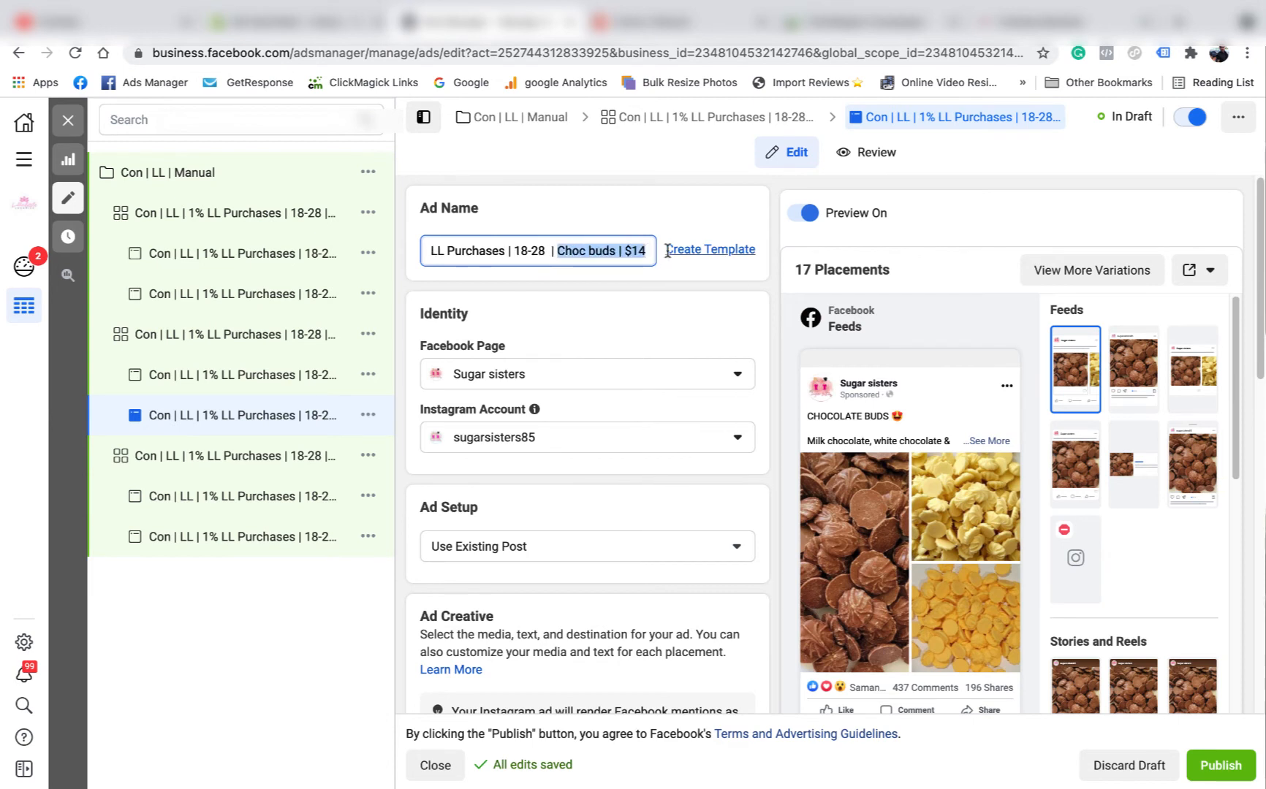
{"action": "left_click", "coordinate": [650, 253]}
{"action": "key", "text": "BackSpace"}
{"action": "key", "text": "BackSpace"}
{"action": "type", "text": "21"}
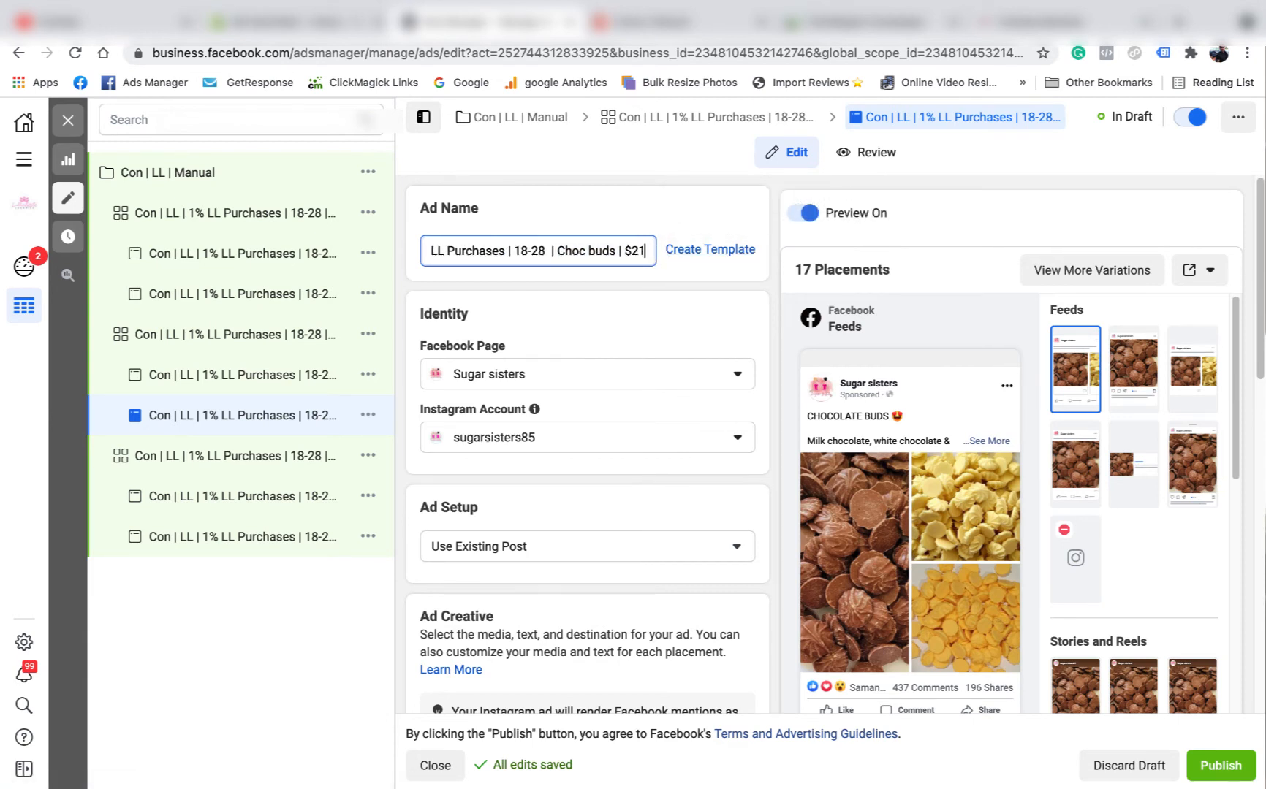
{"action": "left_click", "coordinate": [638, 220]}
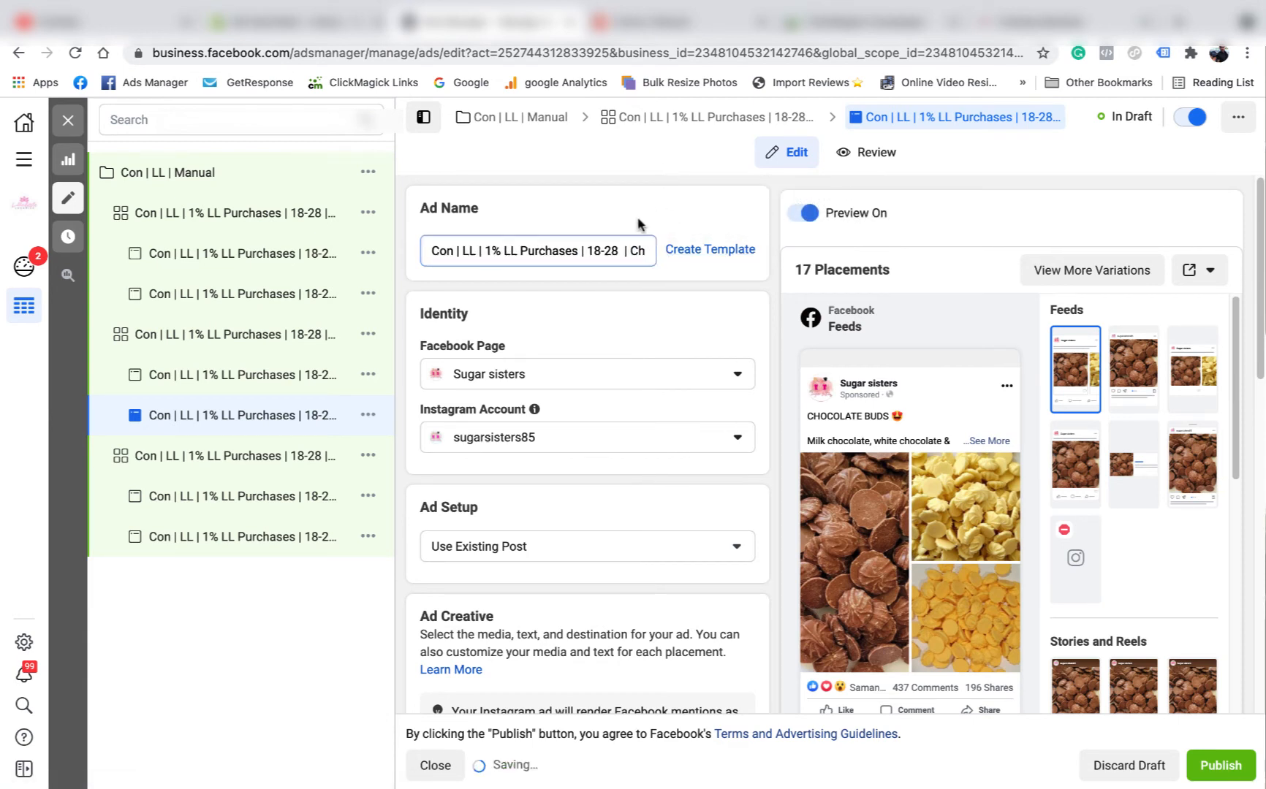
{"action": "left_click", "coordinate": [68, 122]}
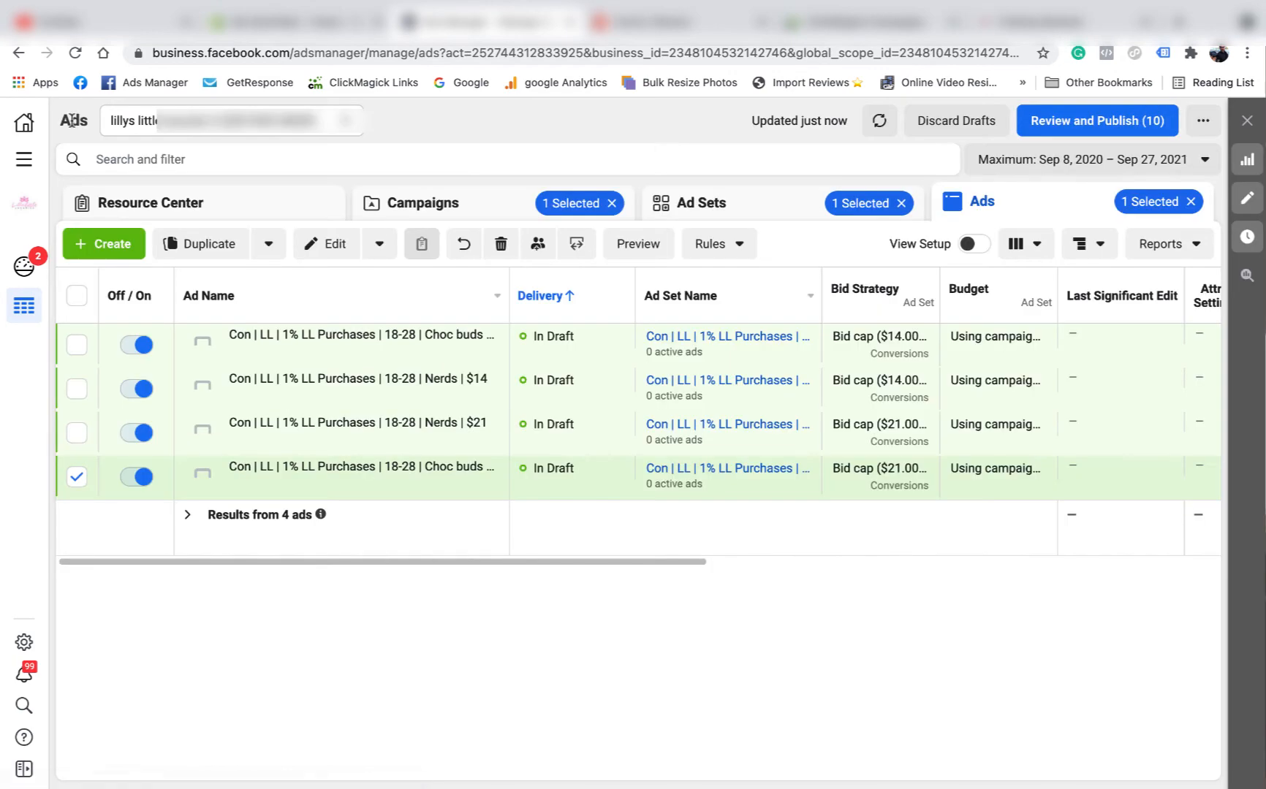
{"action": "left_click", "coordinate": [775, 207]}
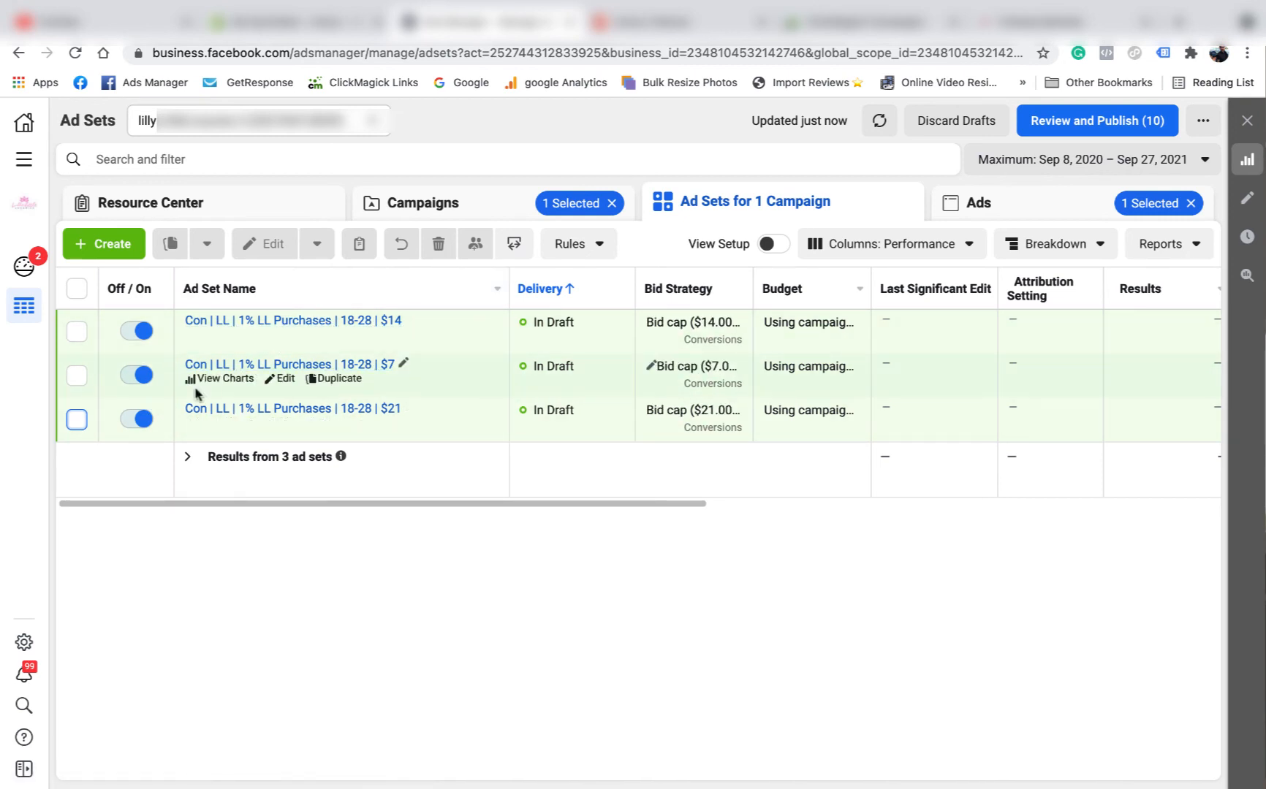
{"action": "left_click", "coordinate": [77, 376]}
{"action": "left_click", "coordinate": [76, 420]}
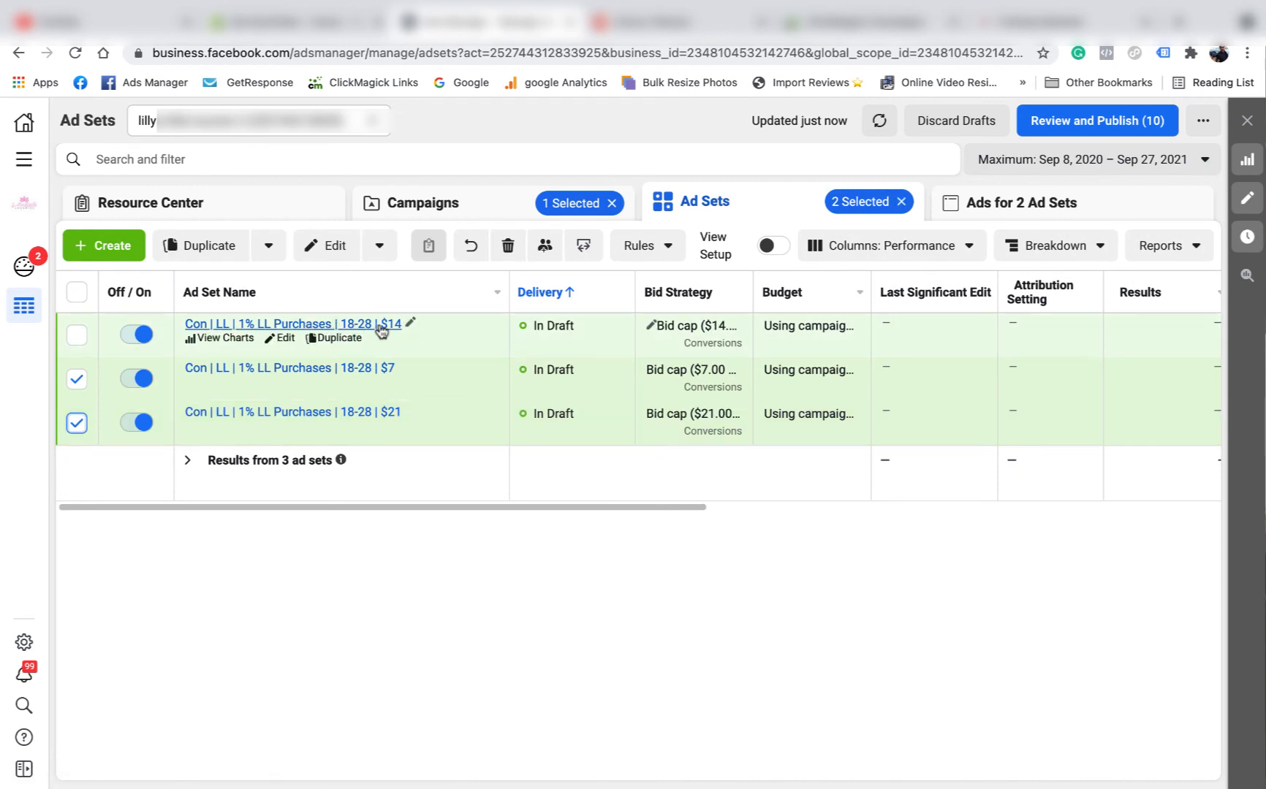
{"action": "left_click", "coordinate": [77, 379]}
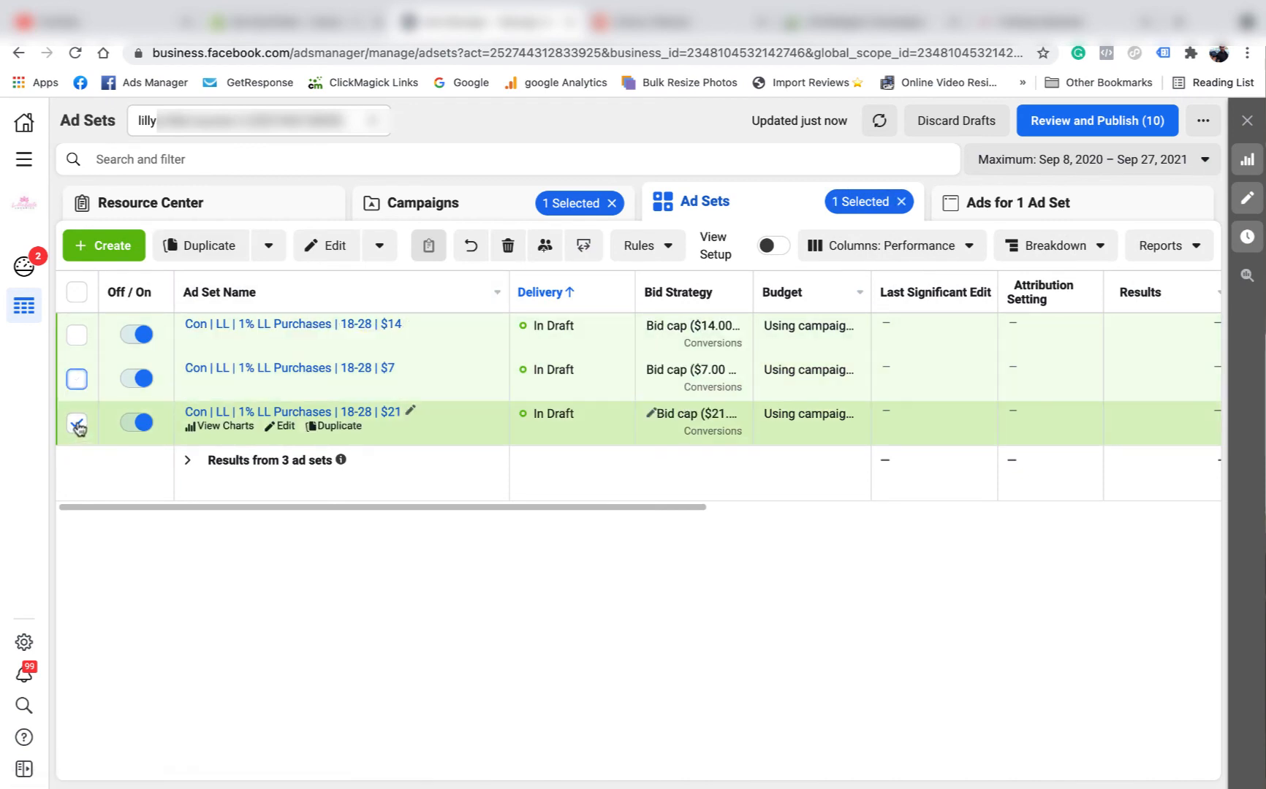
{"action": "left_click", "coordinate": [77, 424]}
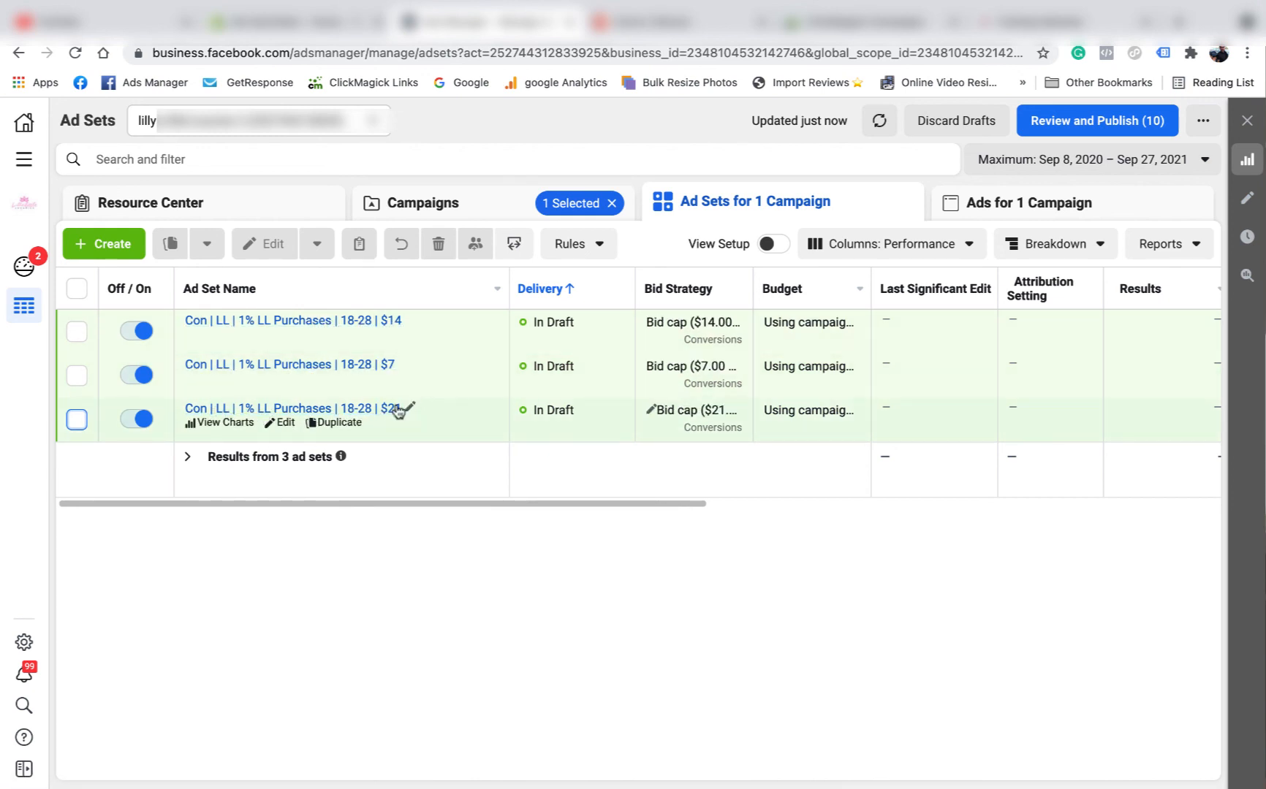
{"action": "left_click", "coordinate": [75, 421]}
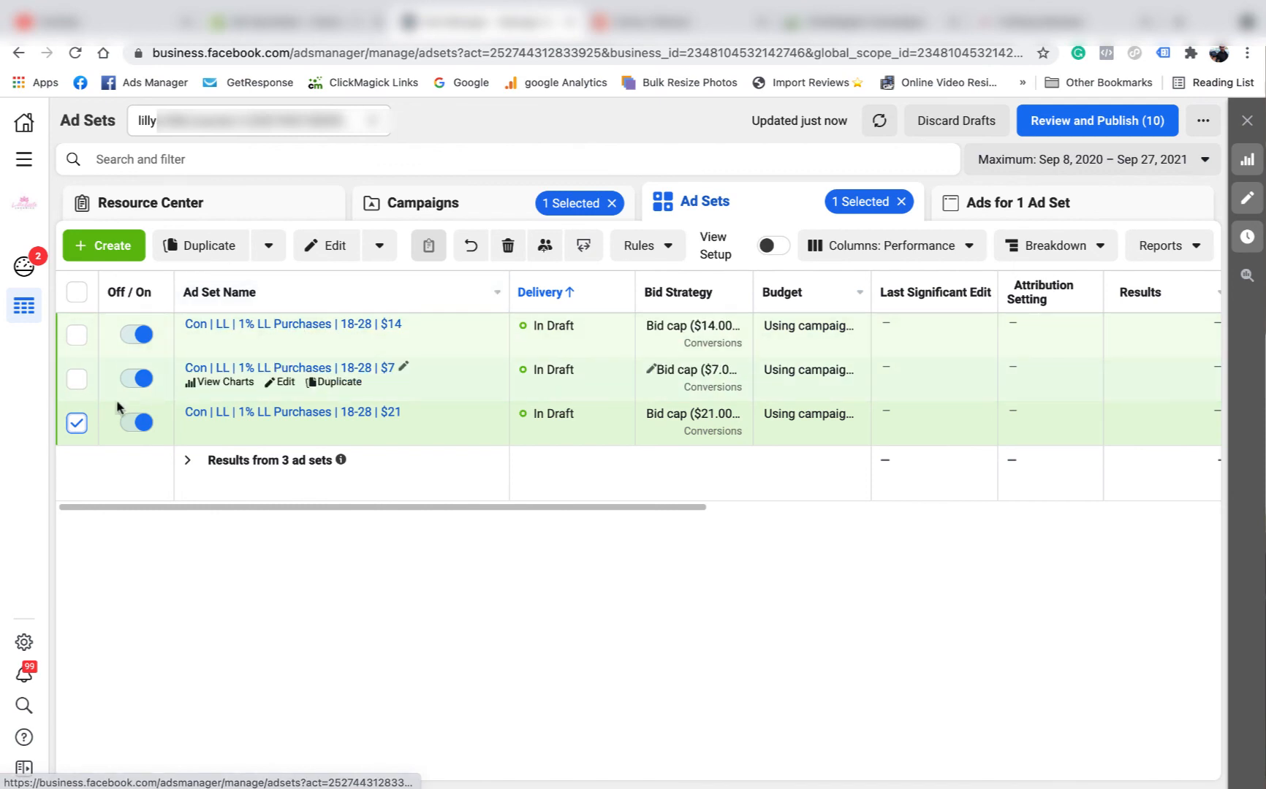
{"action": "left_click", "coordinate": [78, 422]}
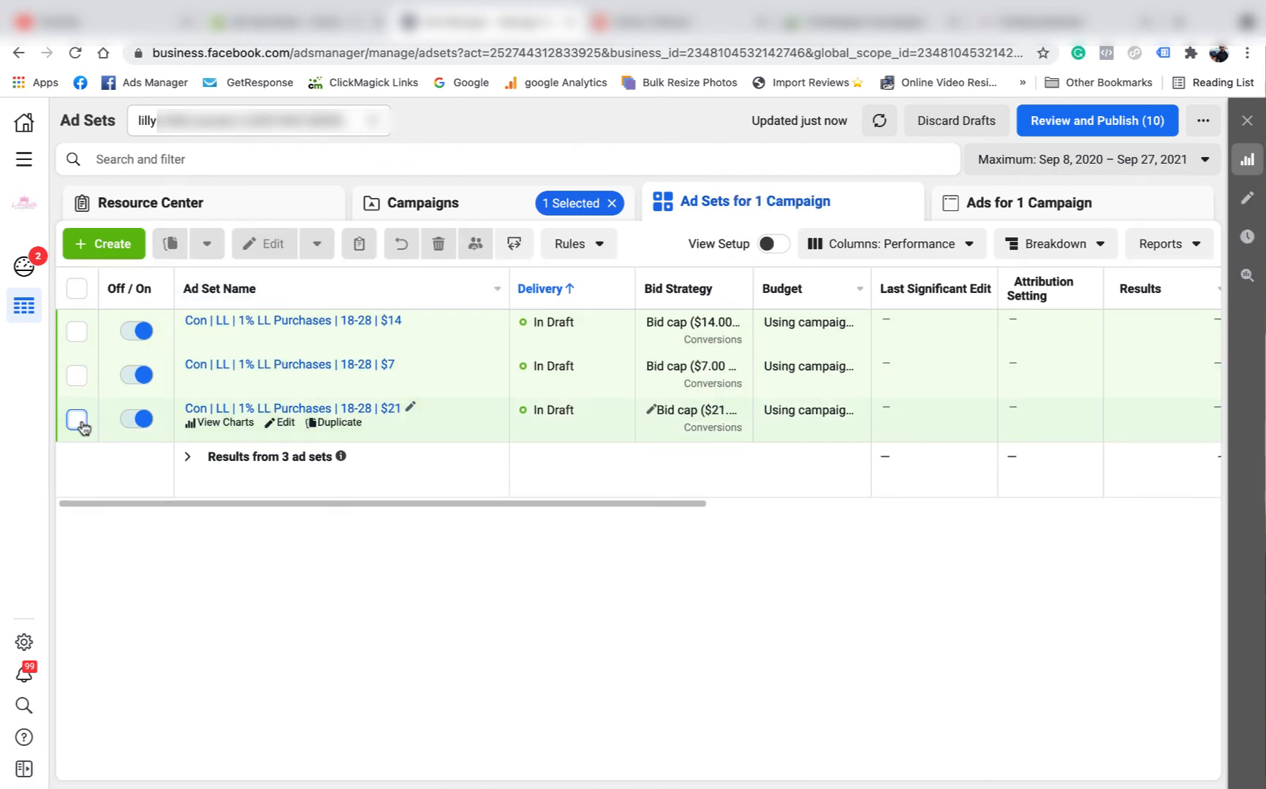